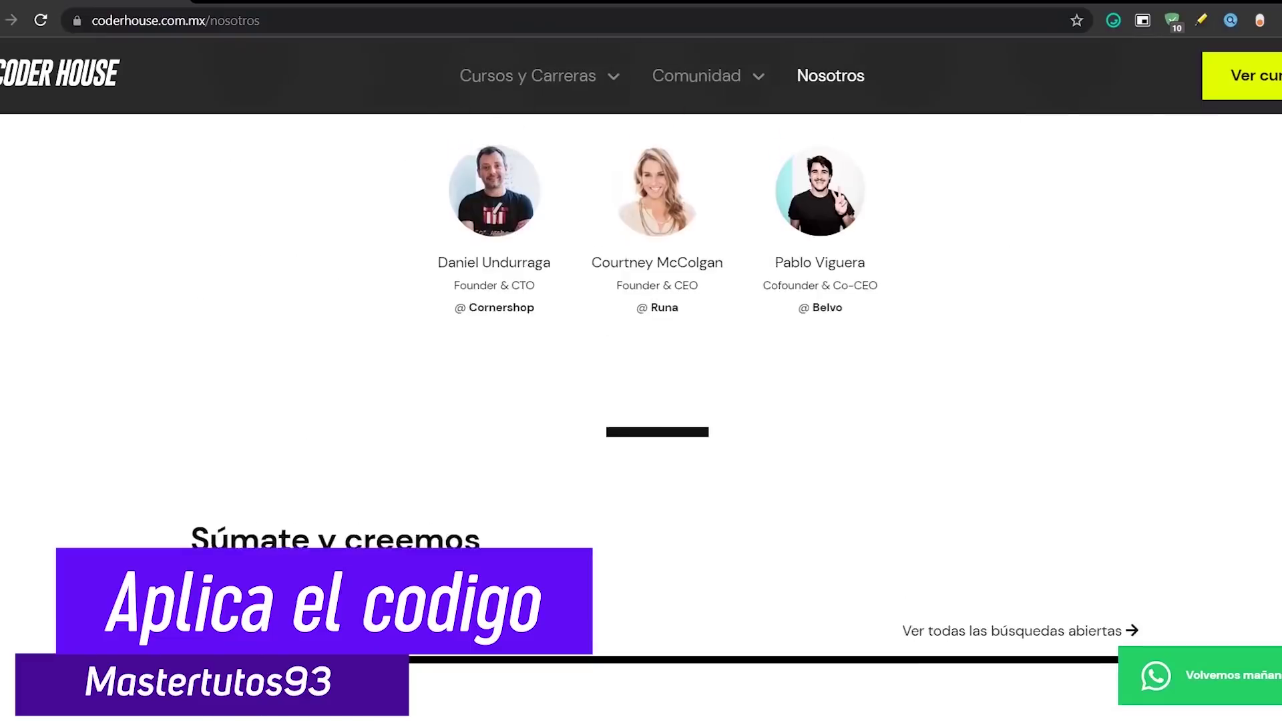
Open the Blog page from the community resources of the Coderhouse website.
scroll(641, 401, up, 10)
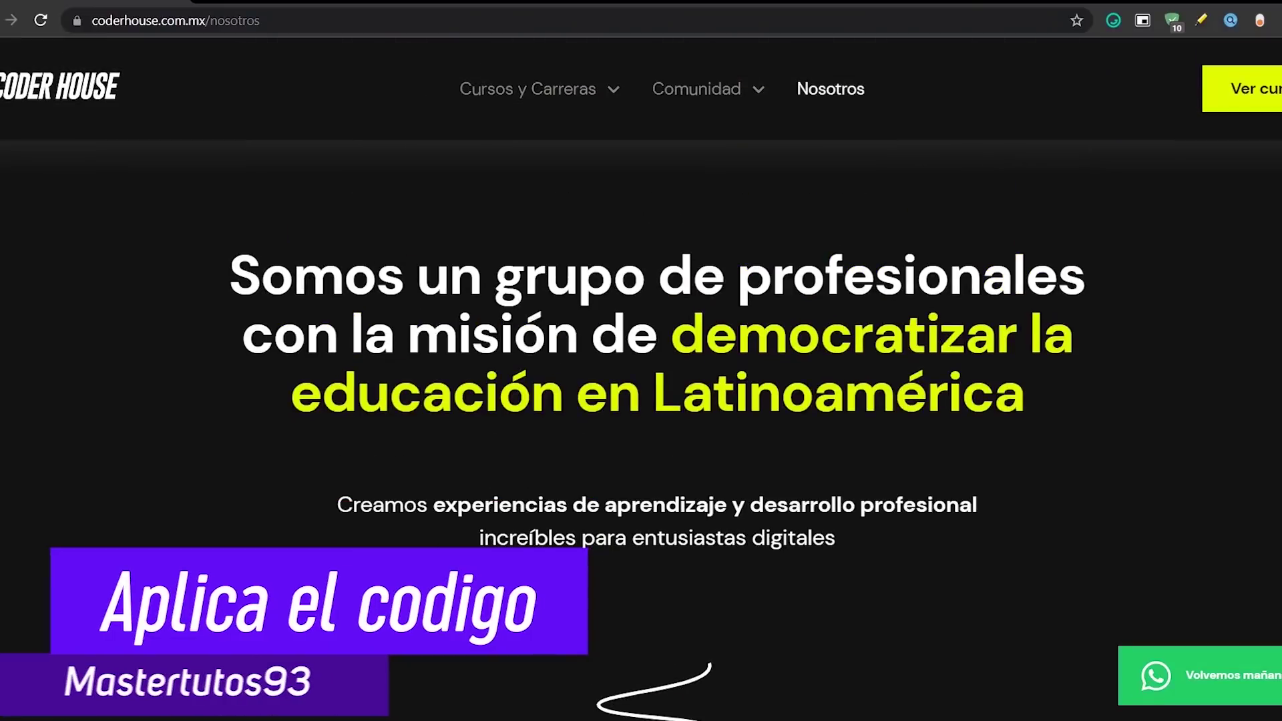
mouse_move(715, 134)
mouse_move(558, 286)
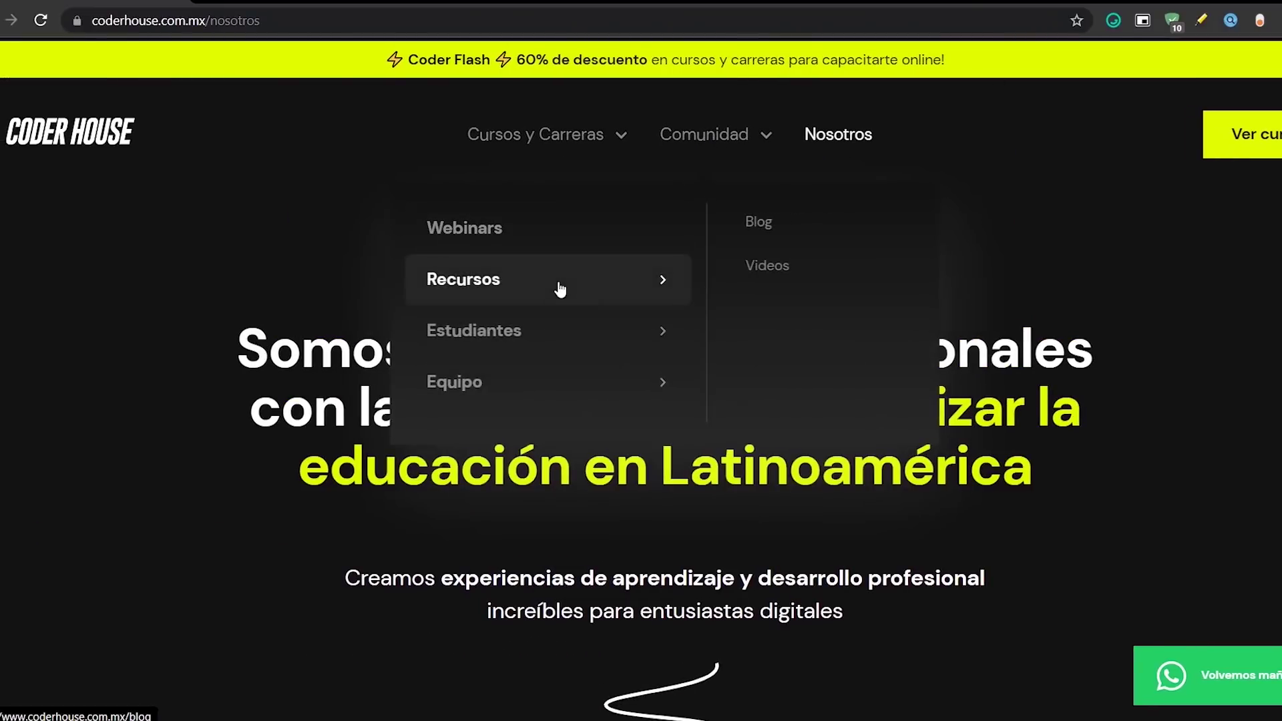
click(763, 221)
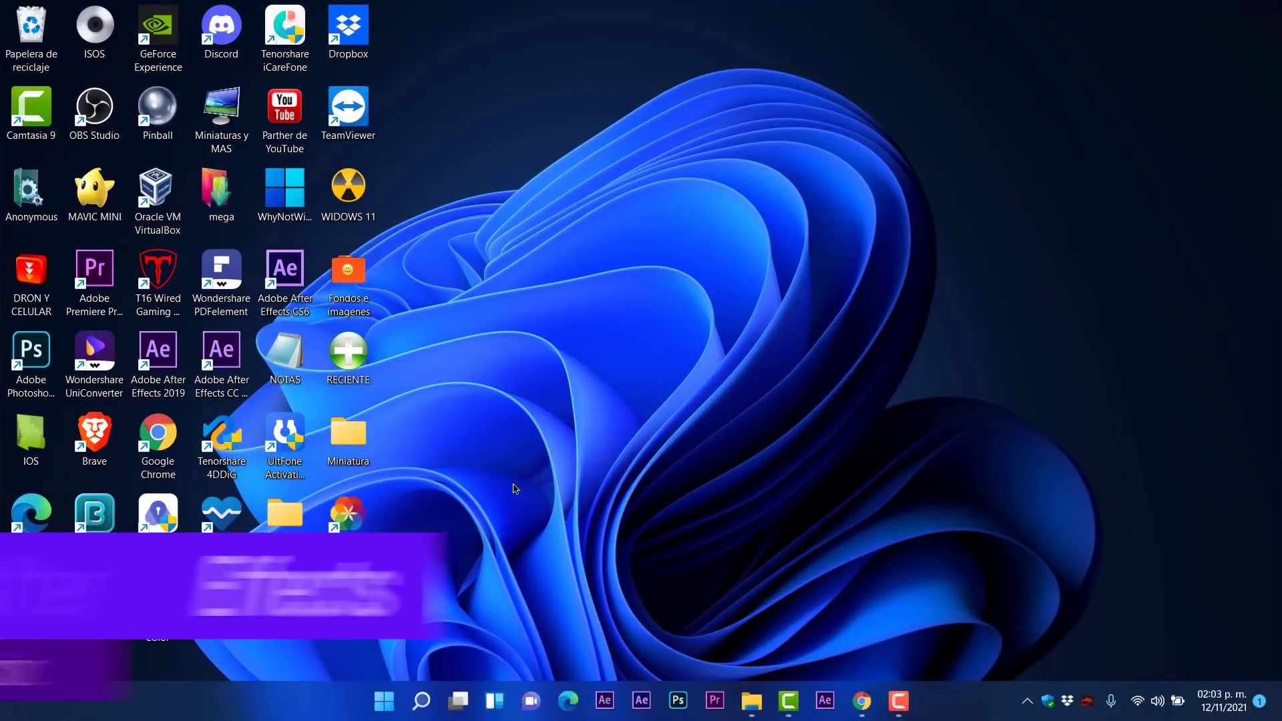
Launch Adobe After Effects and start a new project.
click(825, 700)
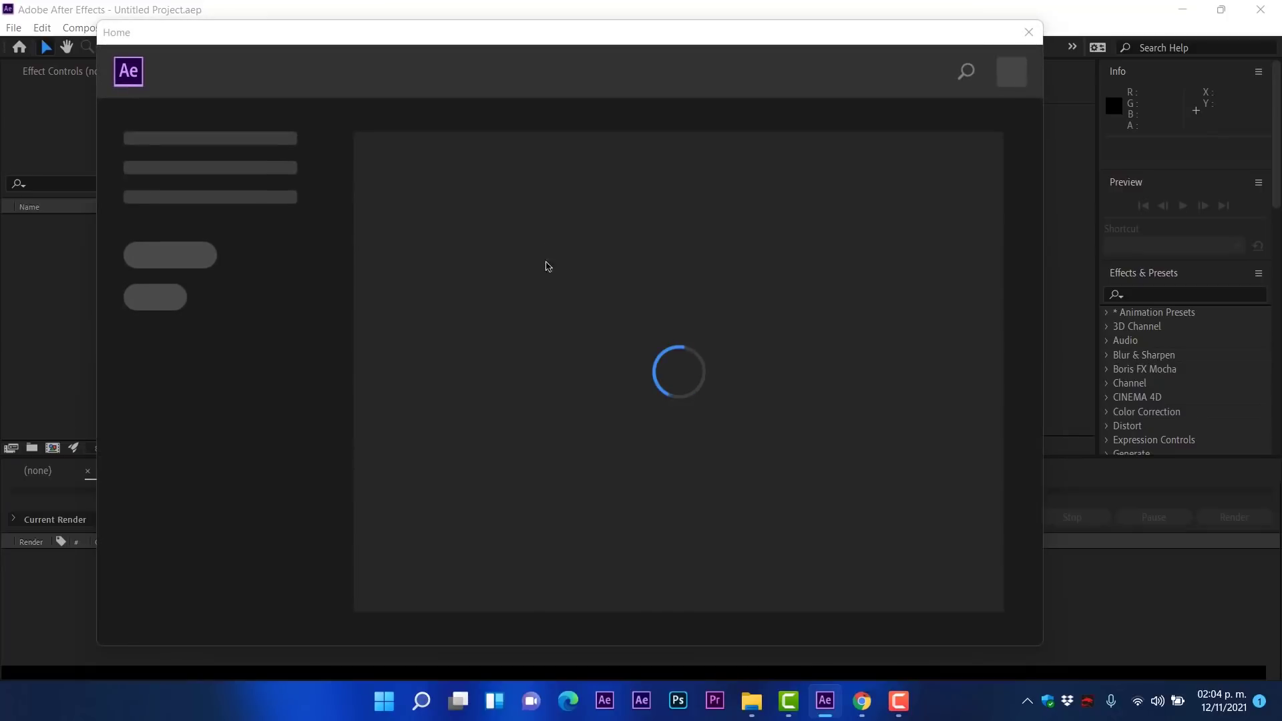
drag(483, 41, 531, 56)
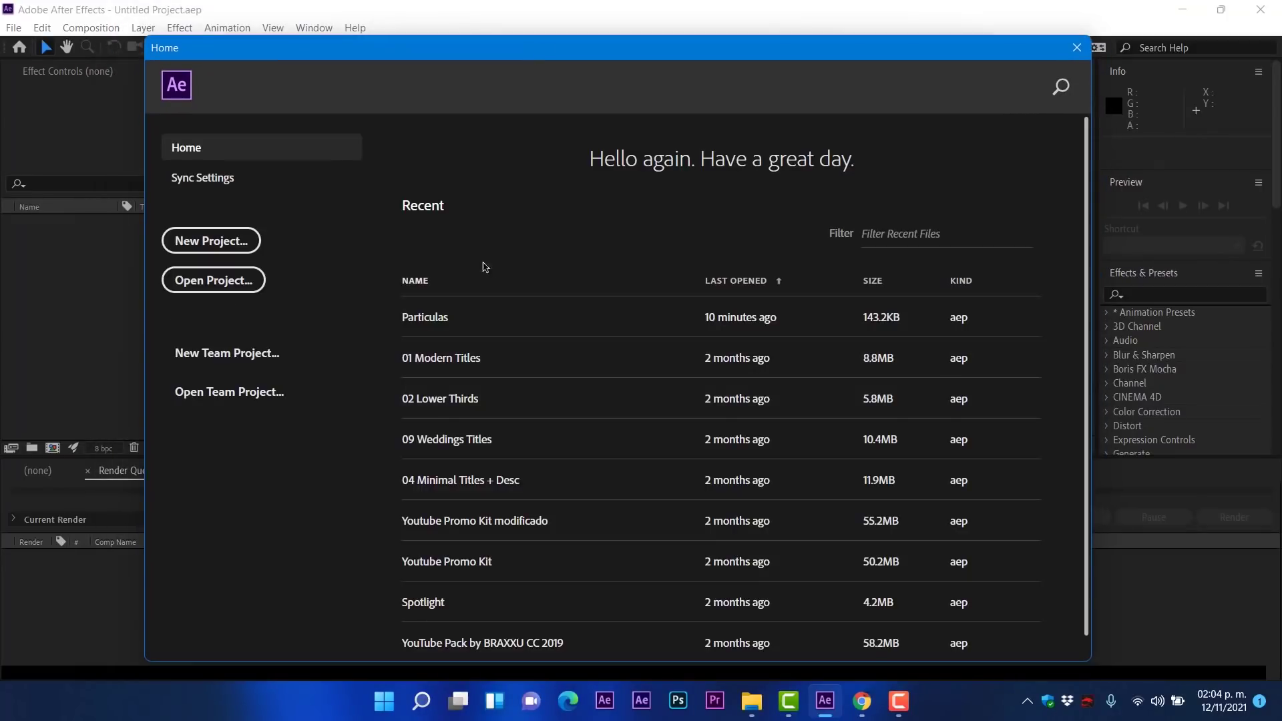
click(213, 239)
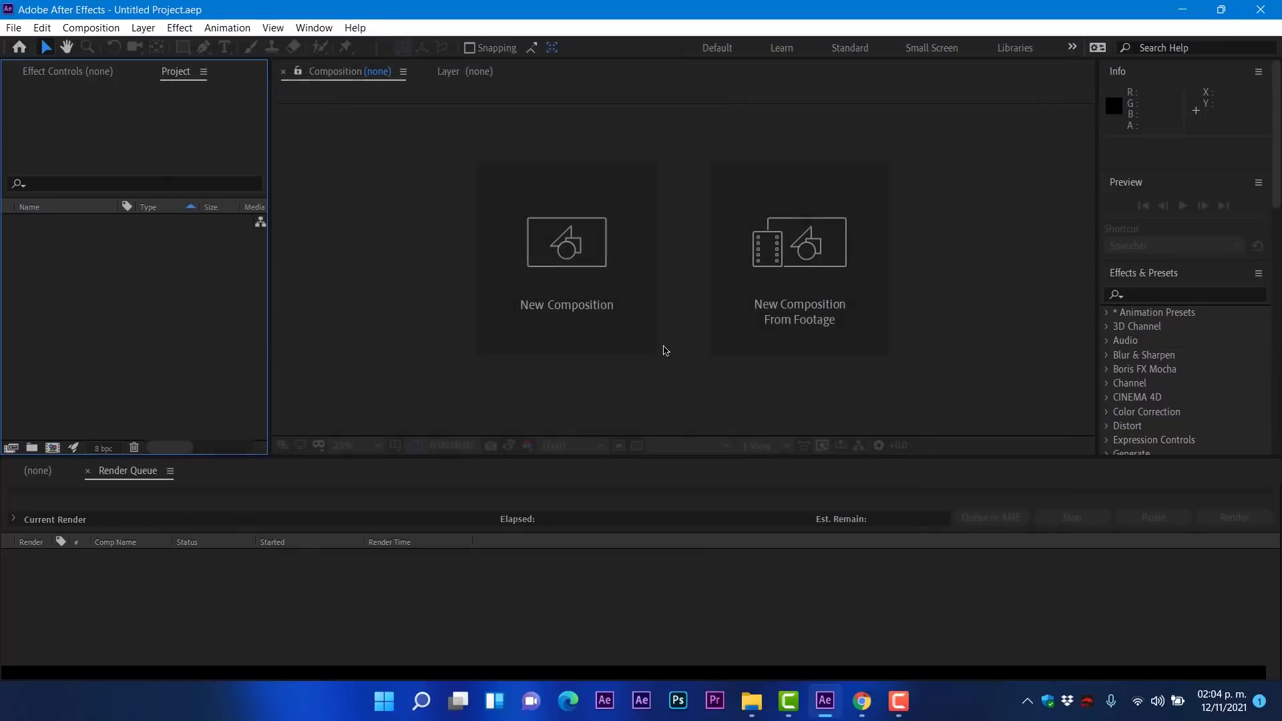
Create a new composition named Particu with a duration of 15 seconds, keeping the HDTV 1080 29.97 preset.
click(580, 249)
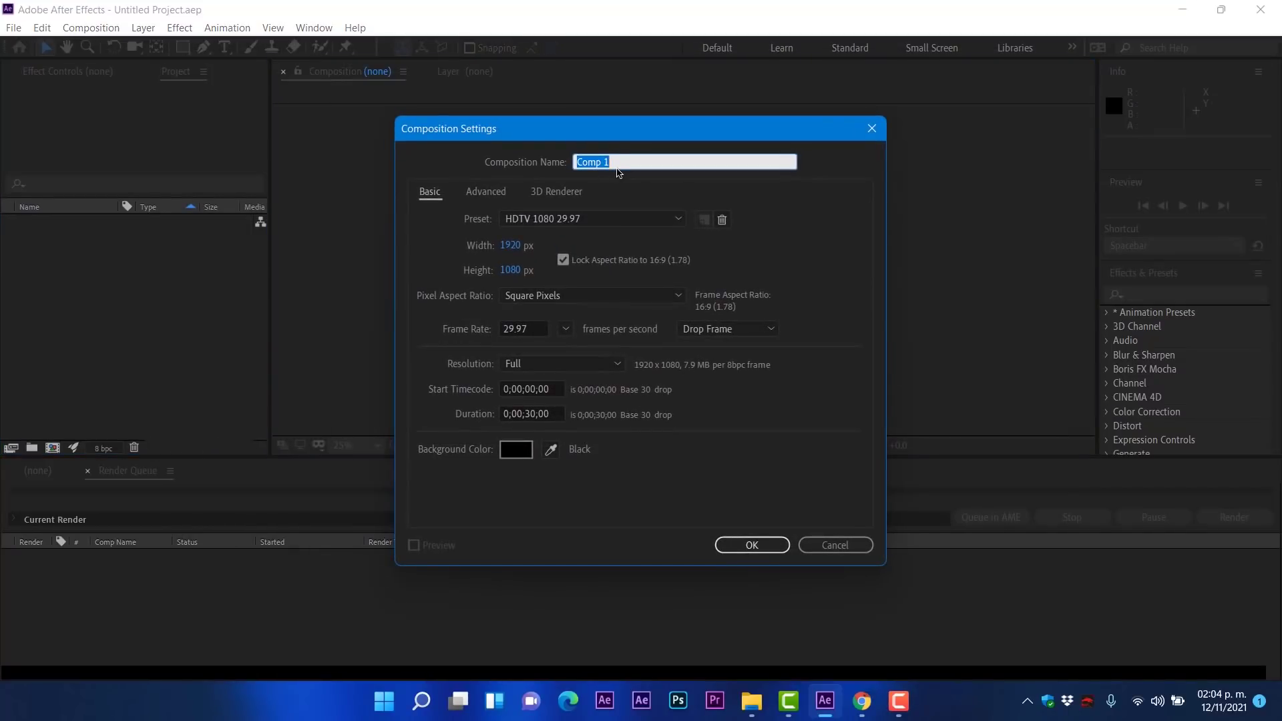
text(Particu)
click(535, 415)
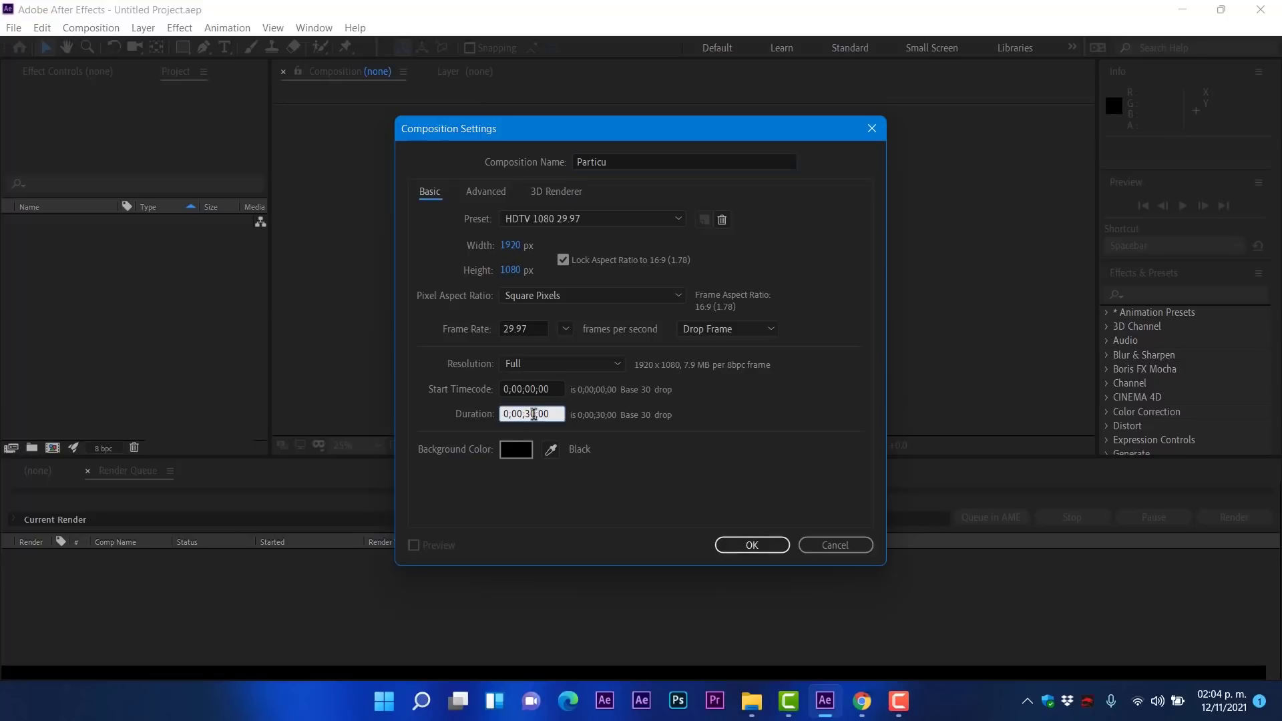
text(15)
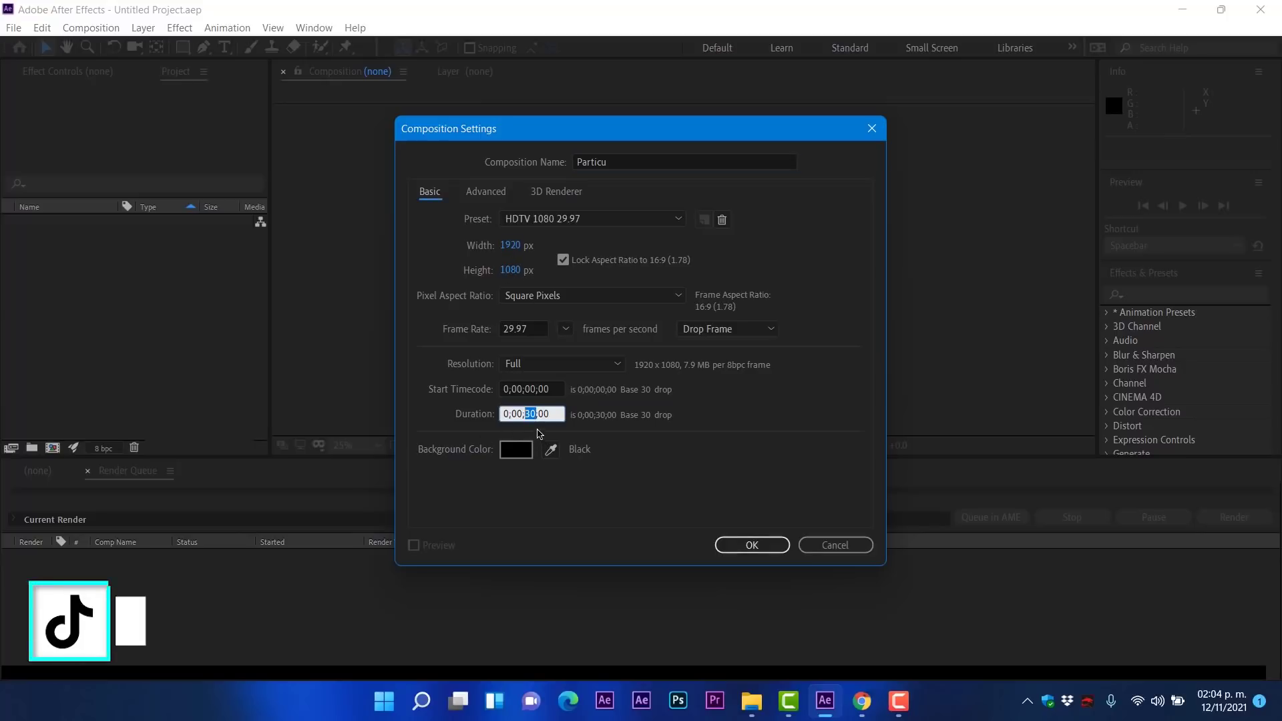
key(Tab)
click(752, 546)
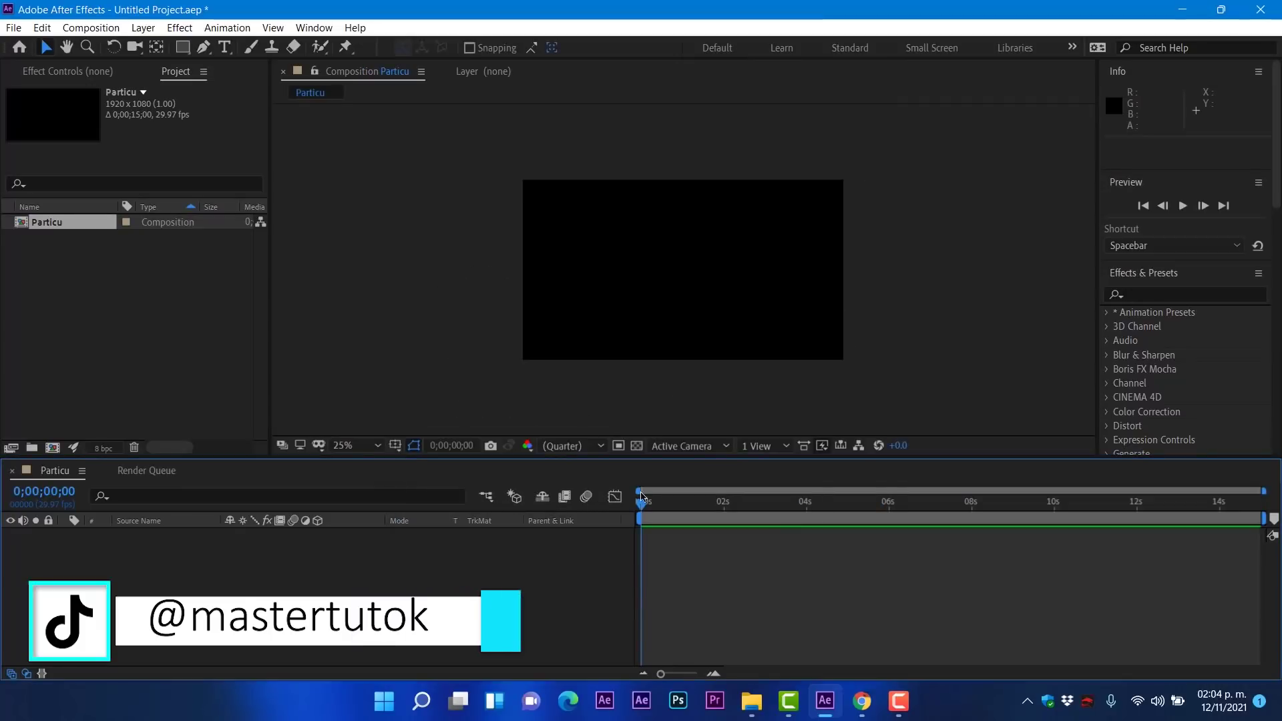
Add a new solid layer named Particulas to the composition, keeping the 1920 by 1080 px size.
key(period)
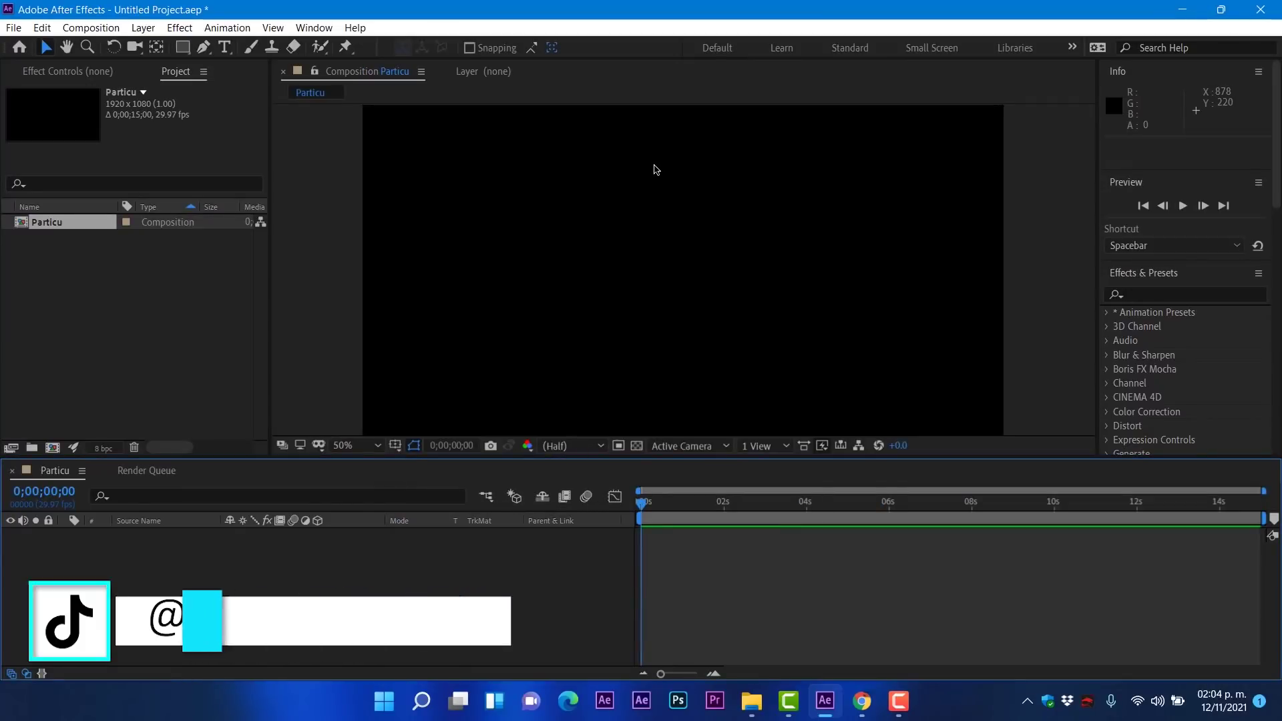
key(comma)
key(period)
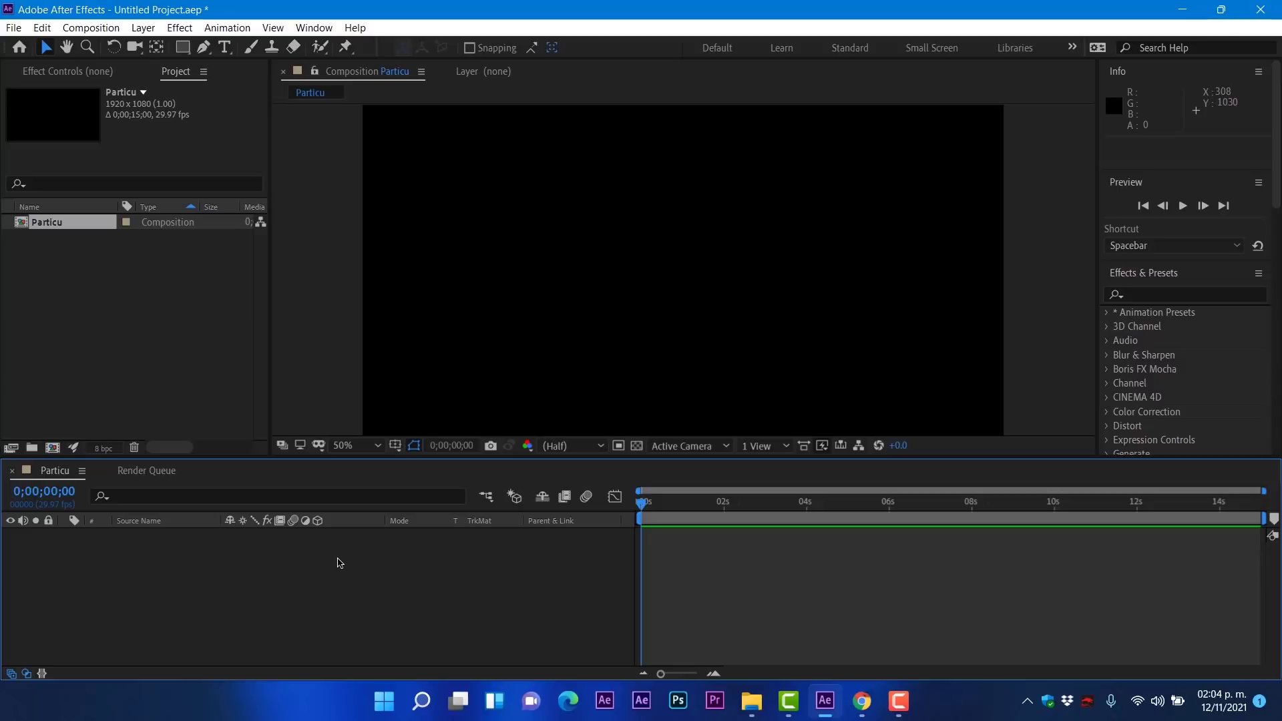
right_click(263, 577)
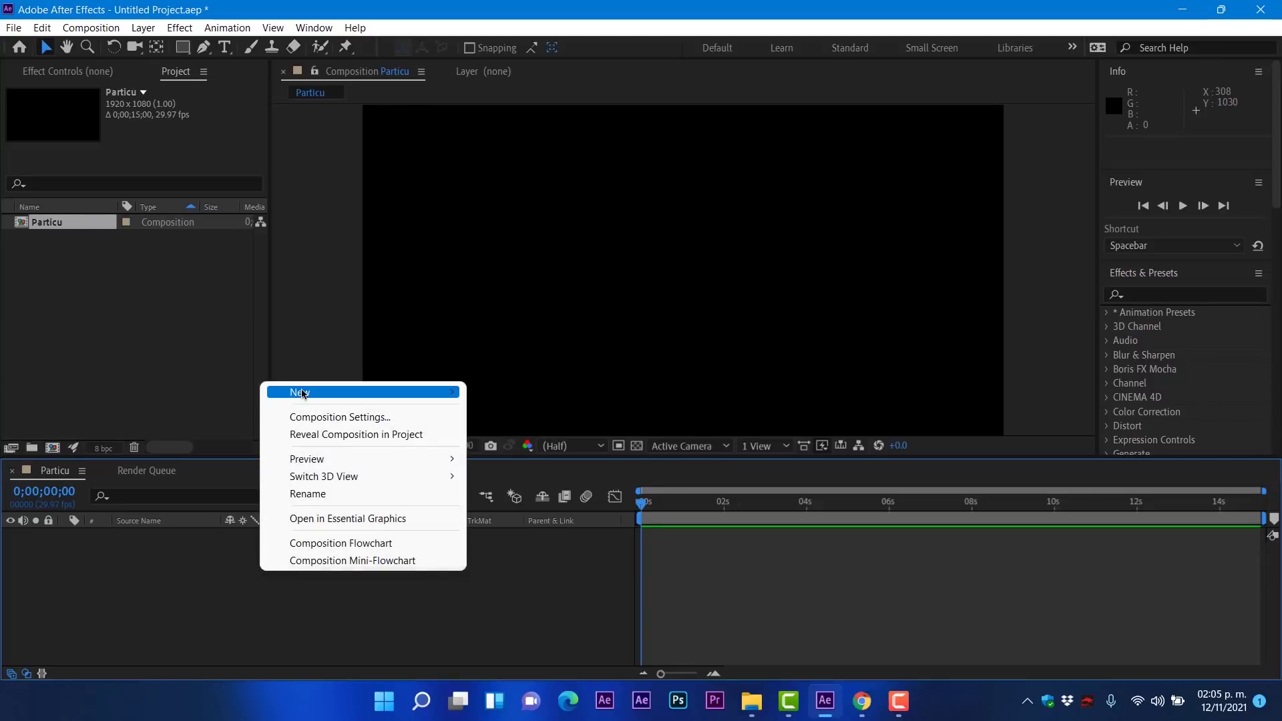
mouse_move(303, 394)
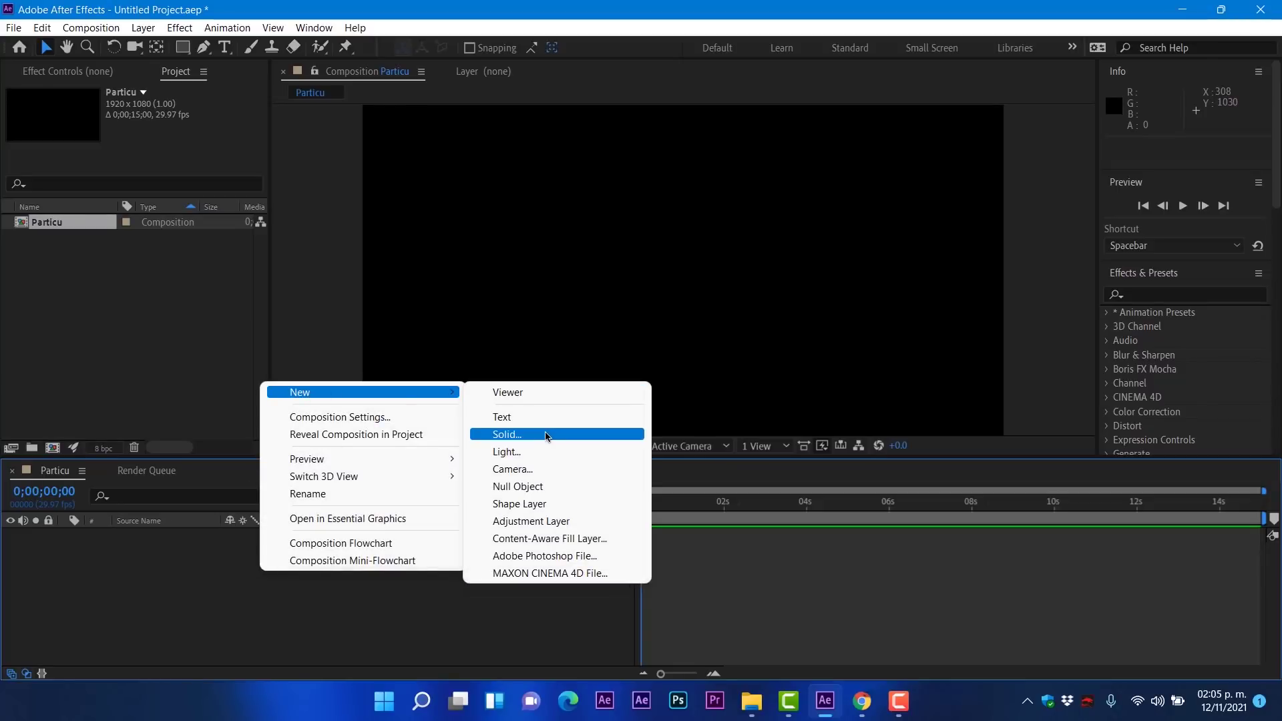
click(525, 435)
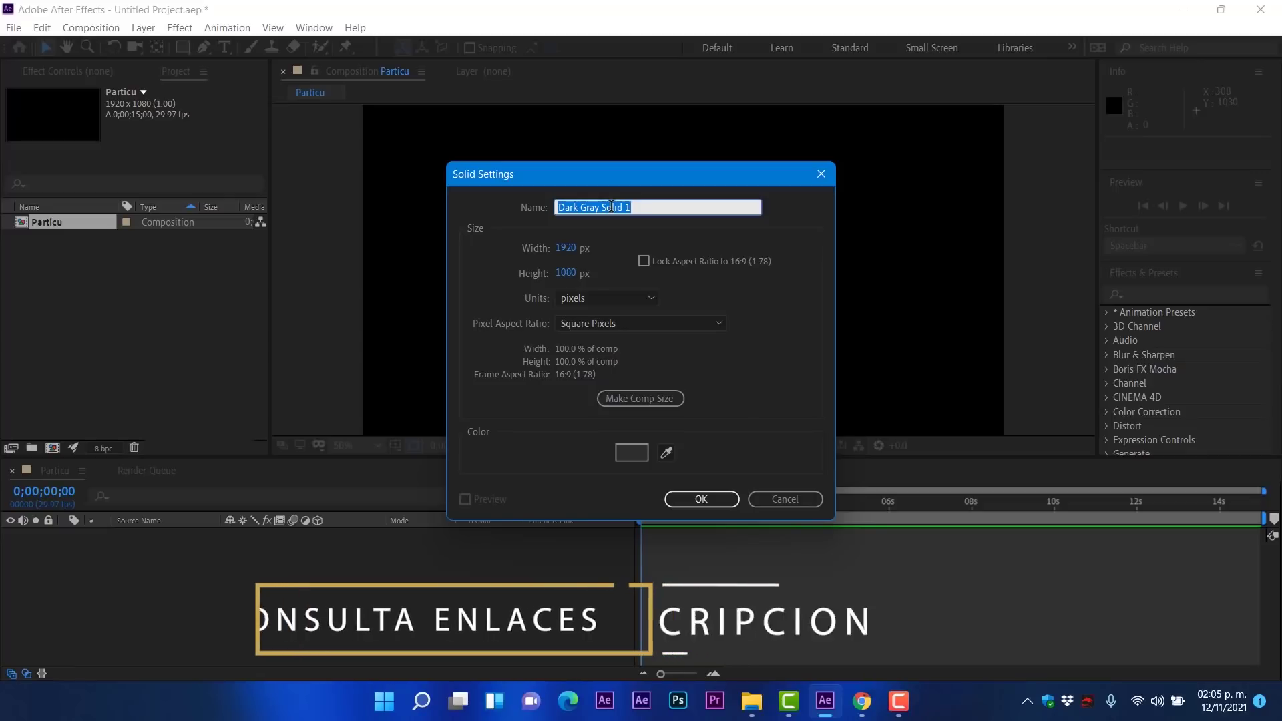
text(Particulas)
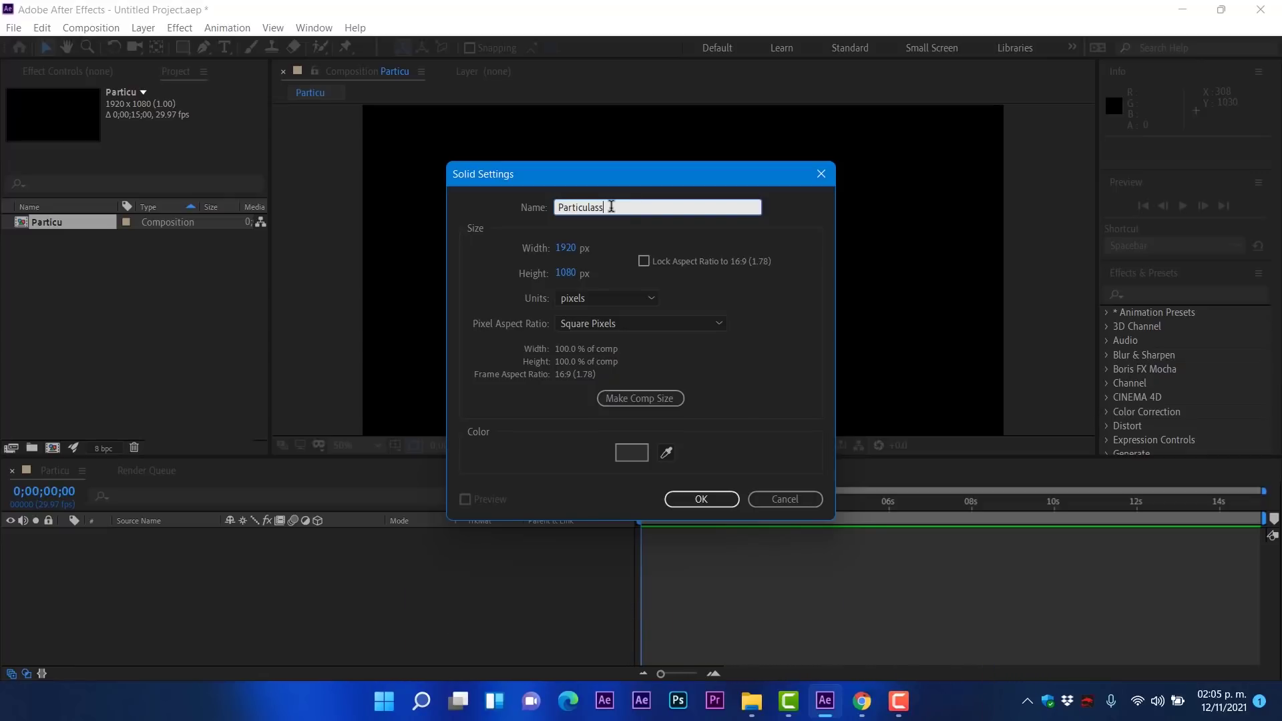
click(703, 498)
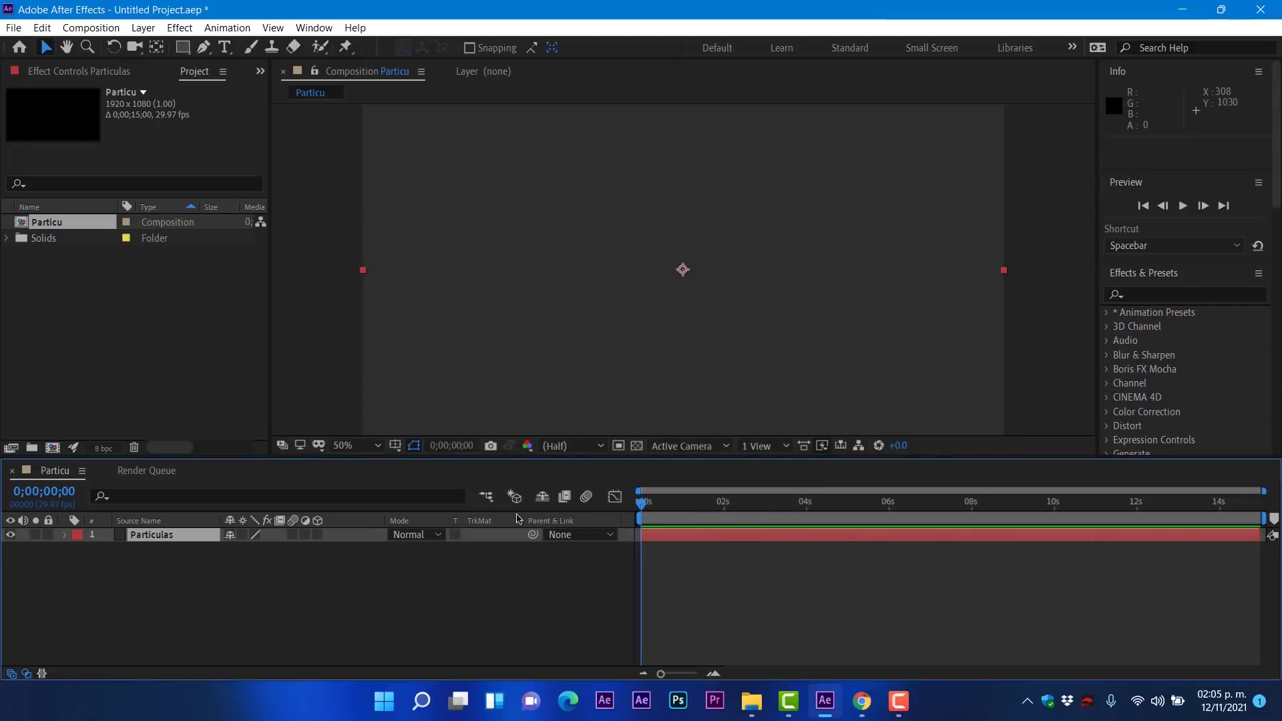
Find the CC Particle World effect and apply it to the Particulas layer.
click(1158, 295)
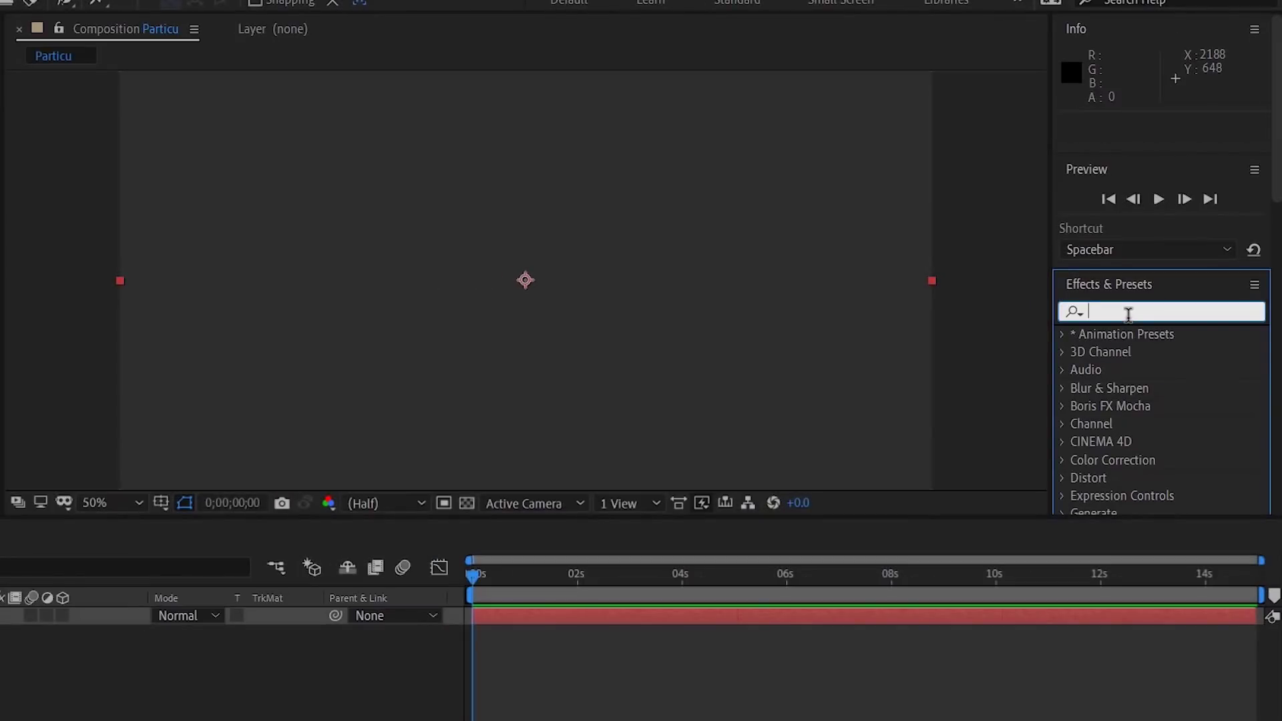
text(cc pa)
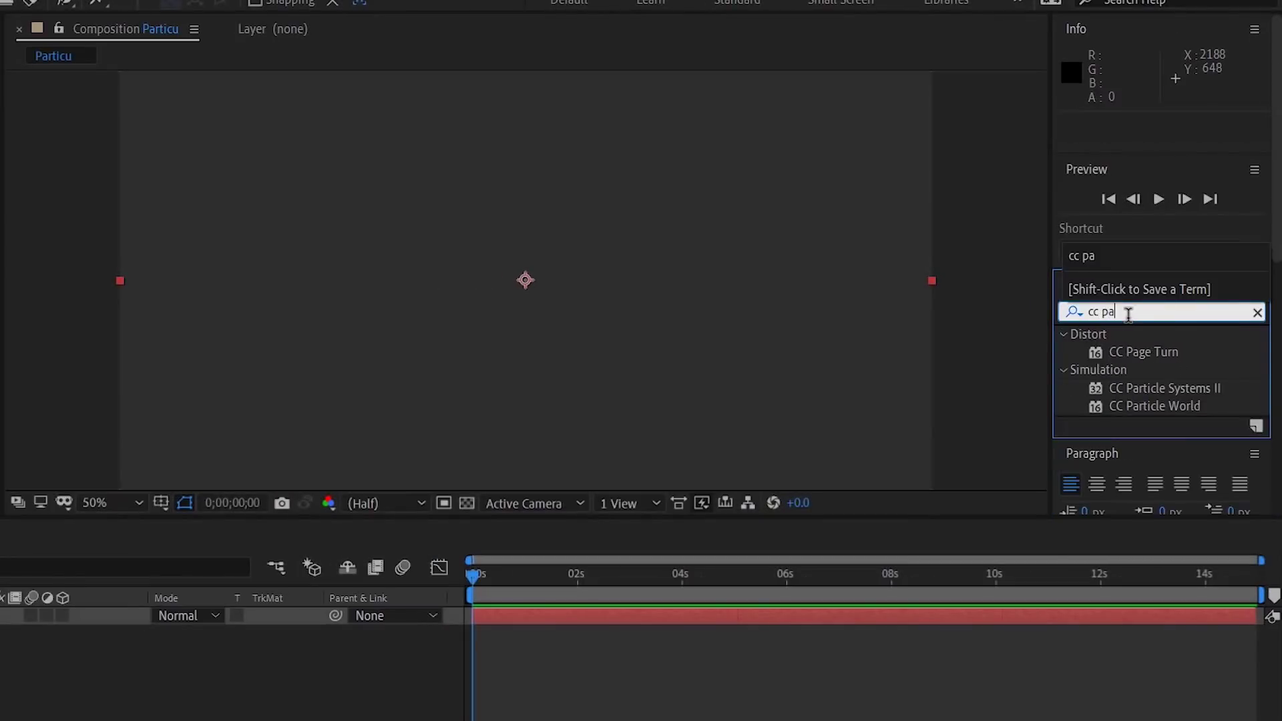
text(r)
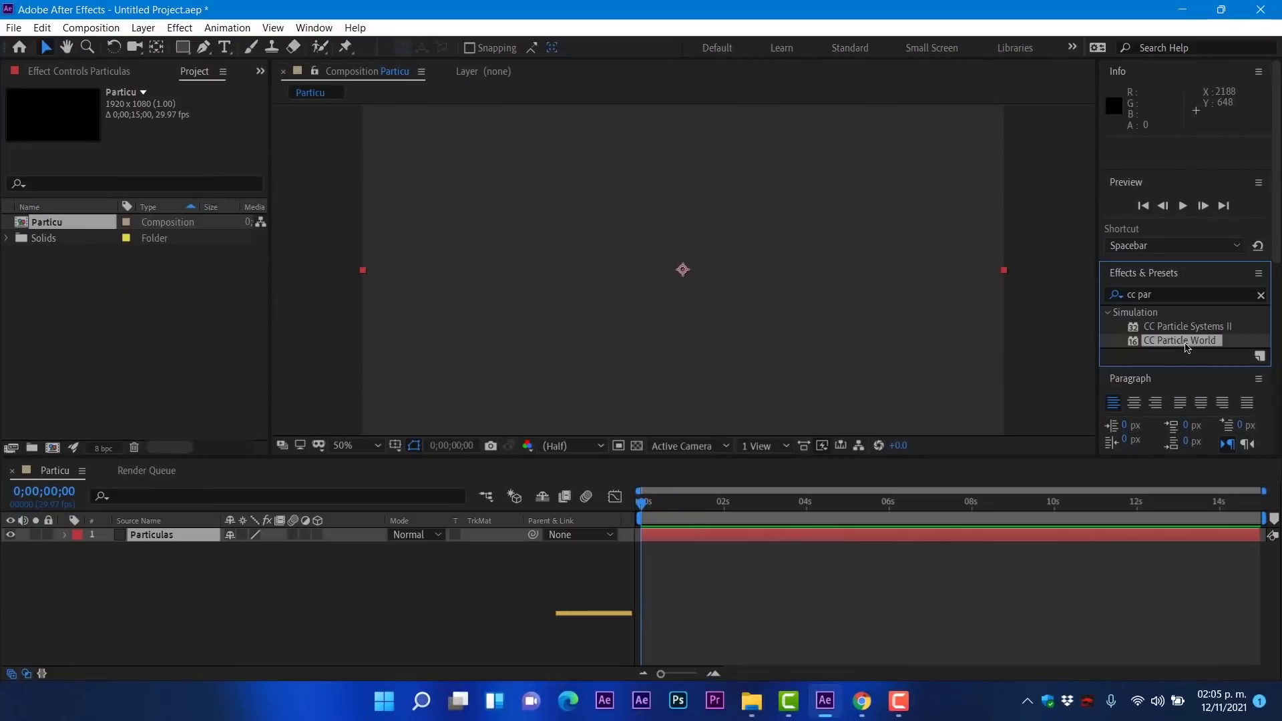
drag(1143, 366, 593, 317)
drag(736, 299, 735, 295)
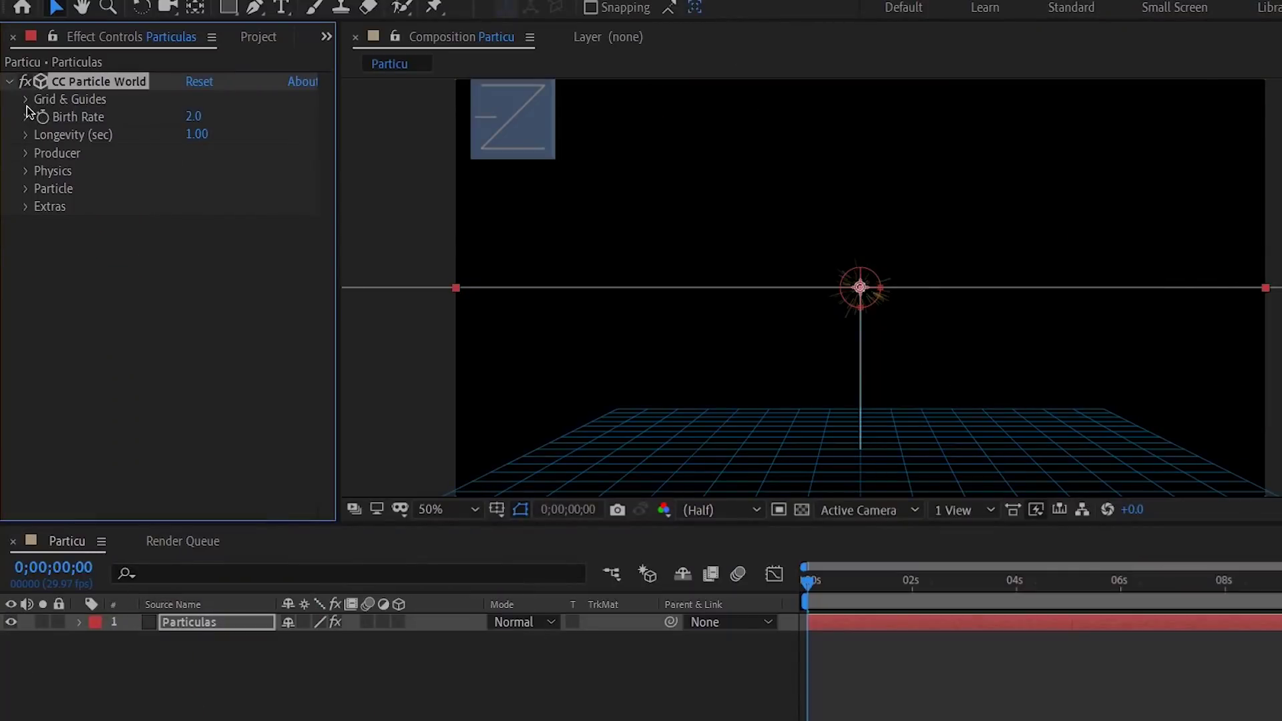
Turn off the Grid guide of CC Particle World and set its Birth Rate to 15.0.
click(27, 106)
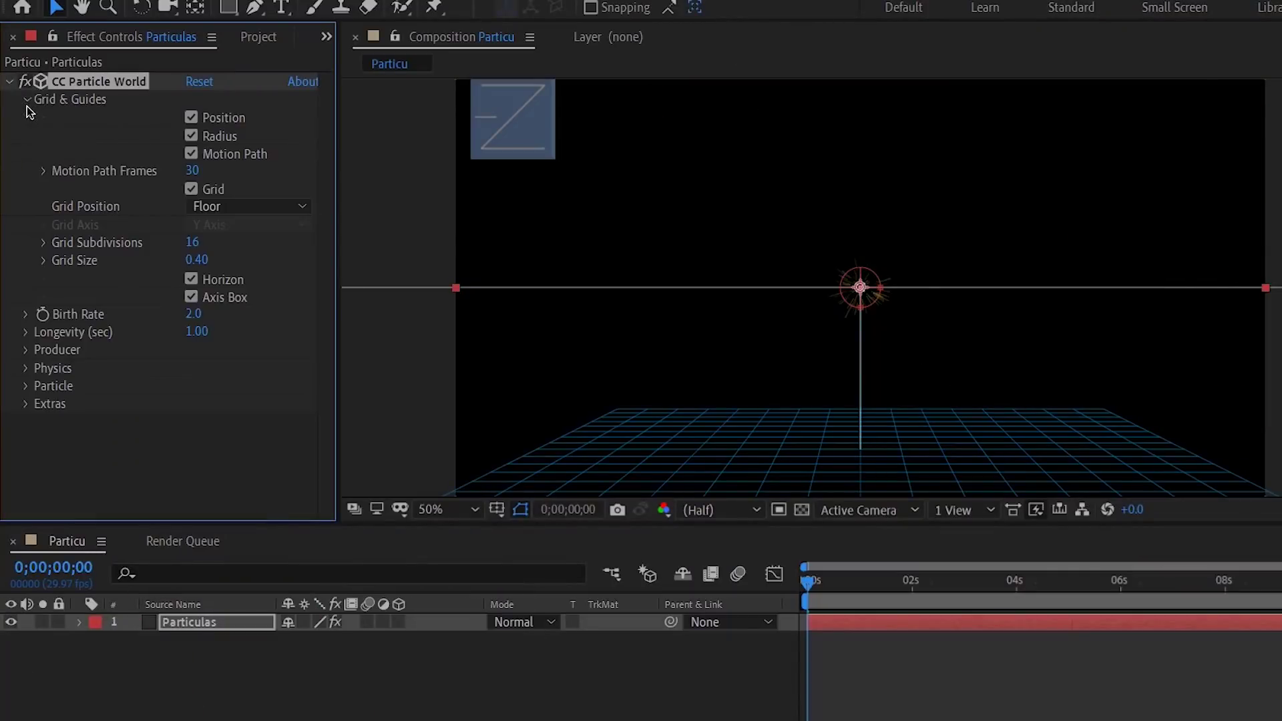
click(191, 190)
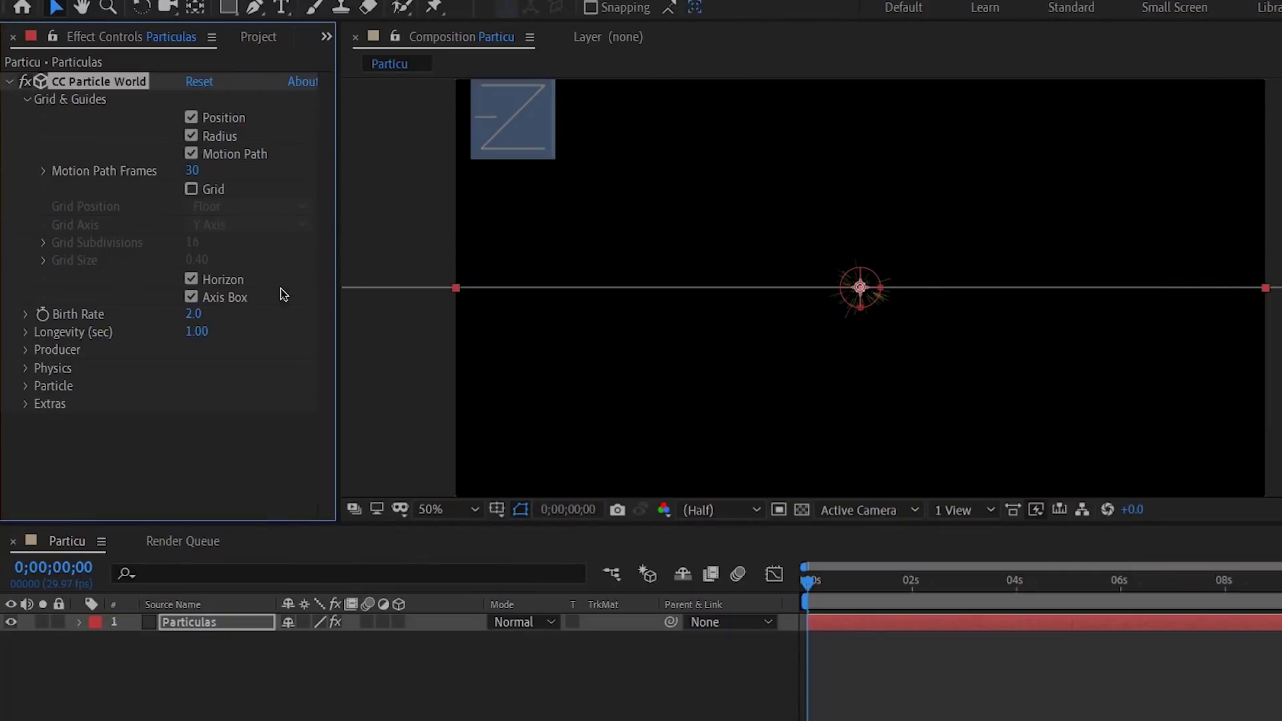
click(194, 314)
text(150)
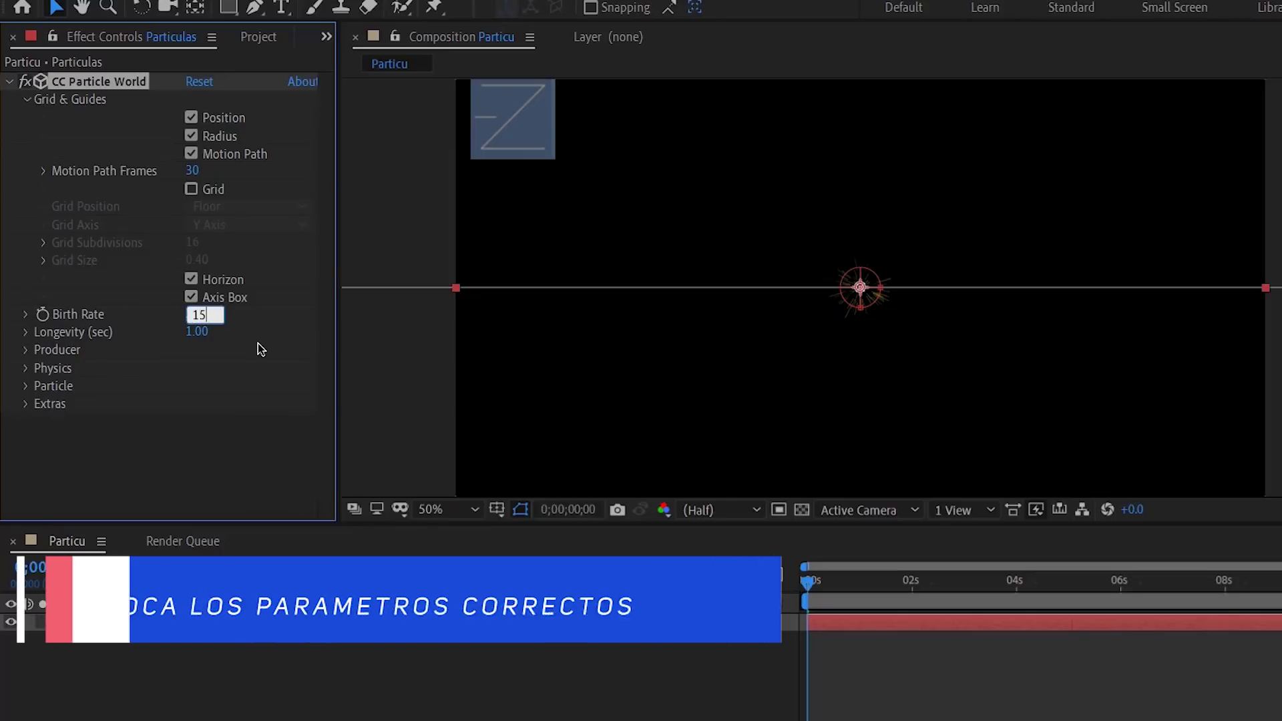
key(BackSpace)
key(BackSpace)
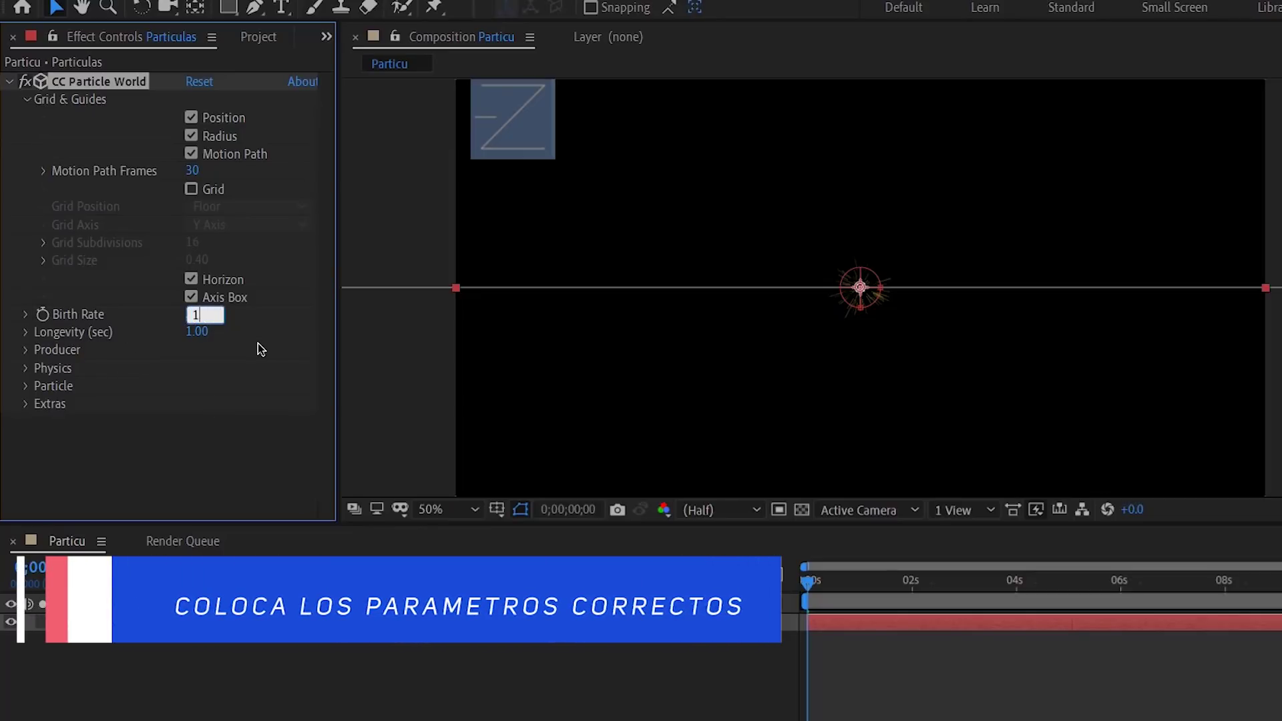
text(5.0)
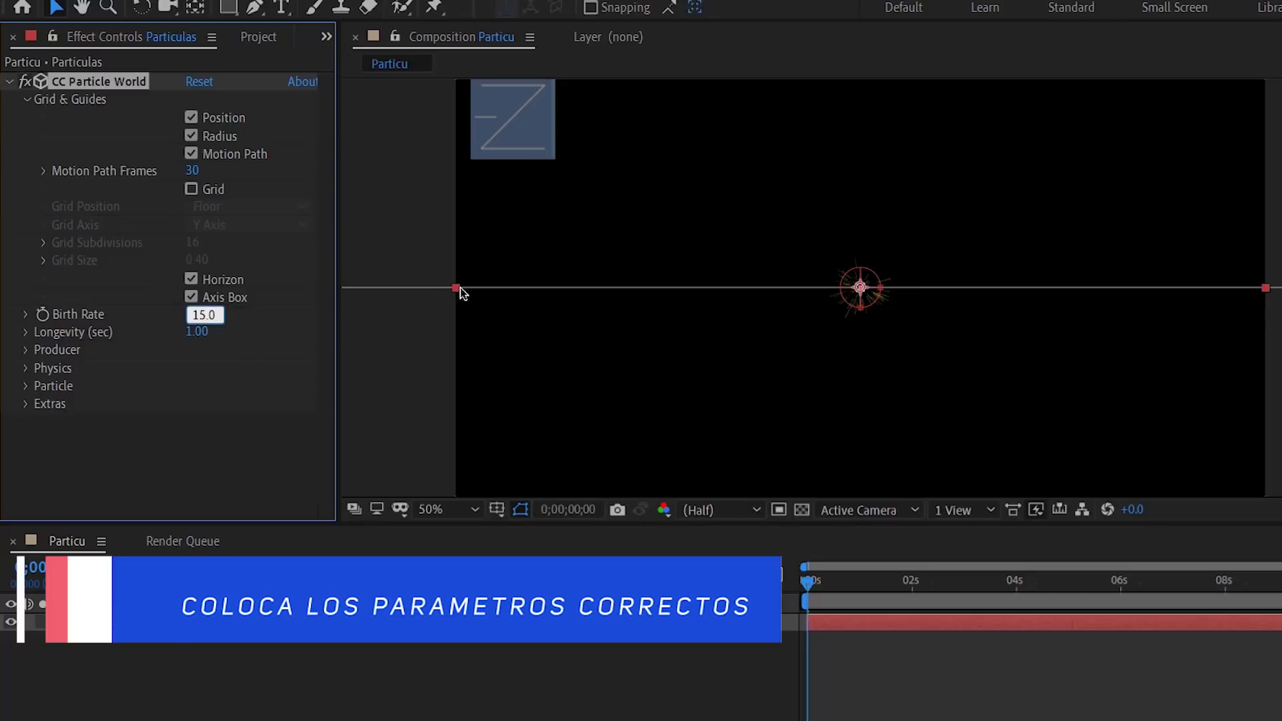
click(587, 281)
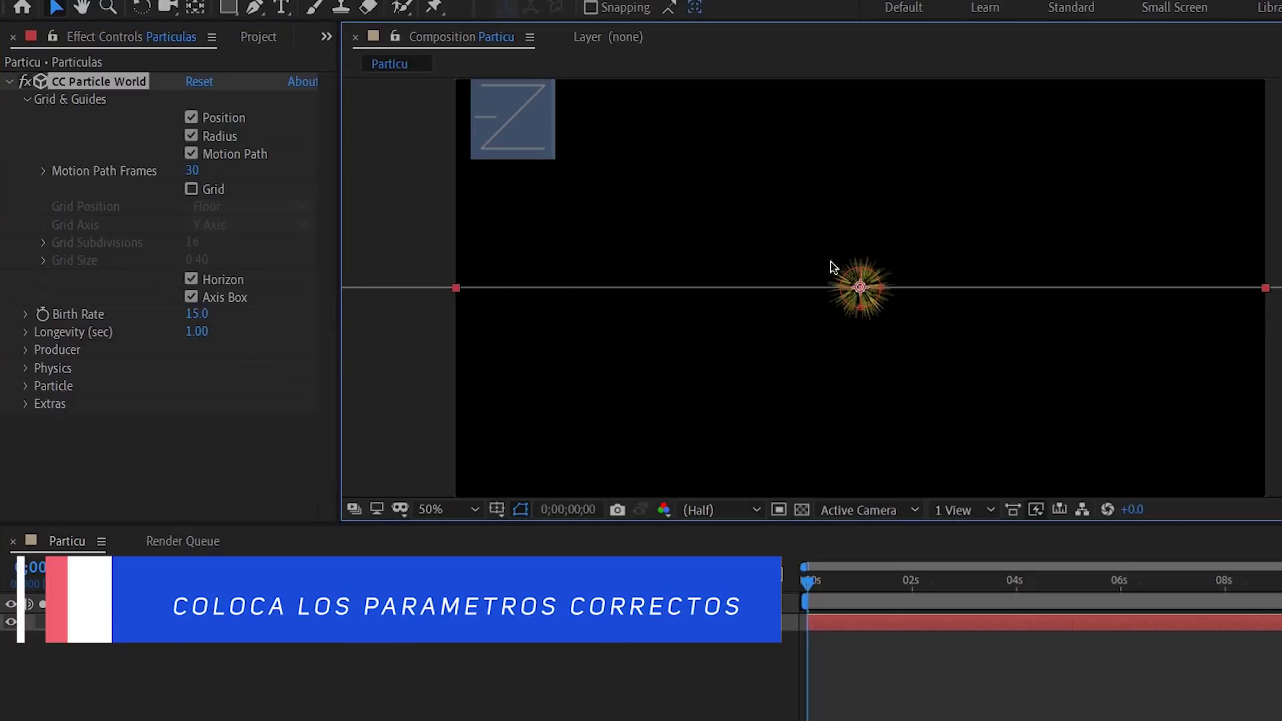
Set the Producer to Position Y 0.24, Position Z 9.44, Radius X 22.4, Radius Y 14.4 and Radius Z 82.9, and scrub to frame 18.
click(26, 351)
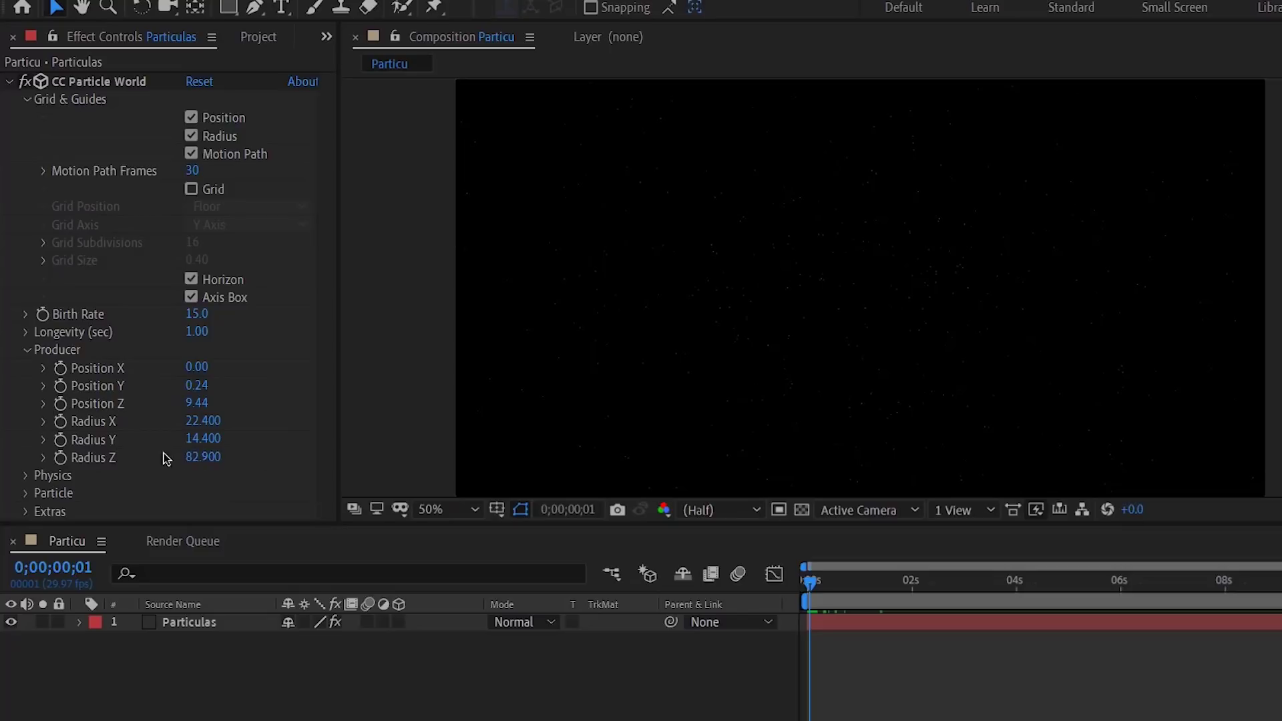
drag(813, 583, 1279, 611)
drag(1043, 624, 840, 625)
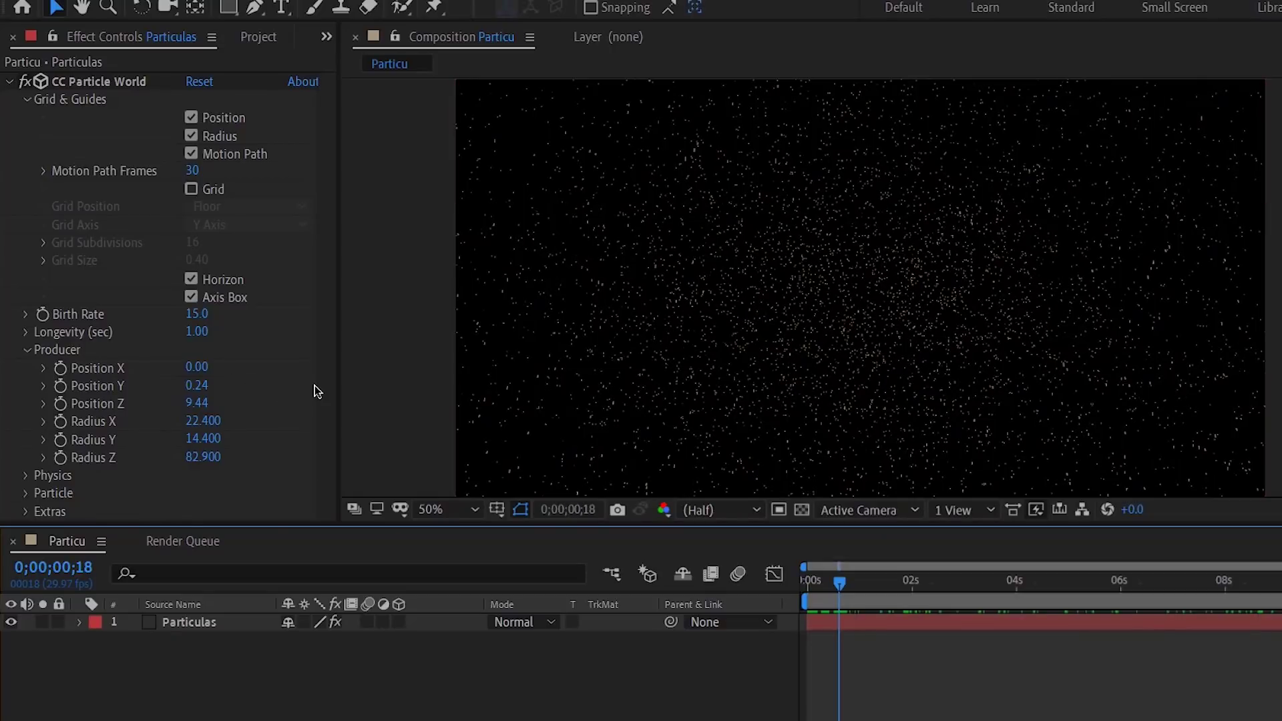
Set the particle physics to the Twirl animation with a Gravity of -1.730.
click(24, 476)
click(254, 350)
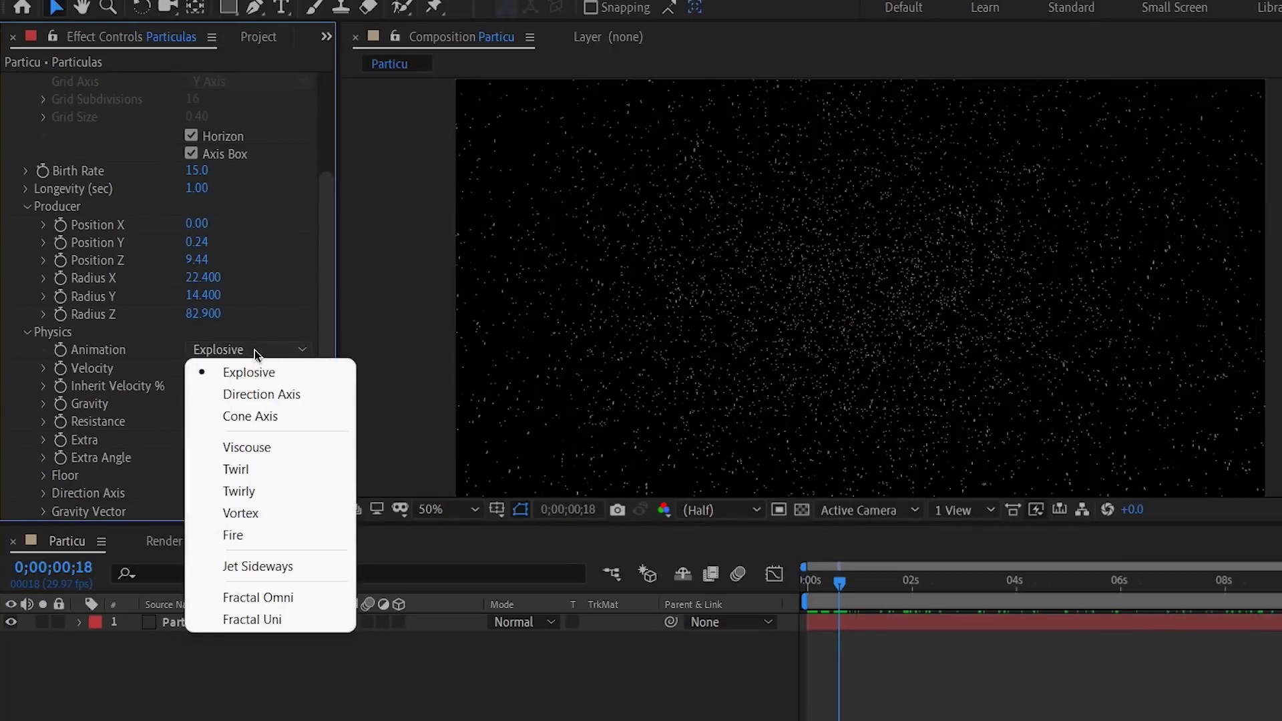
click(248, 471)
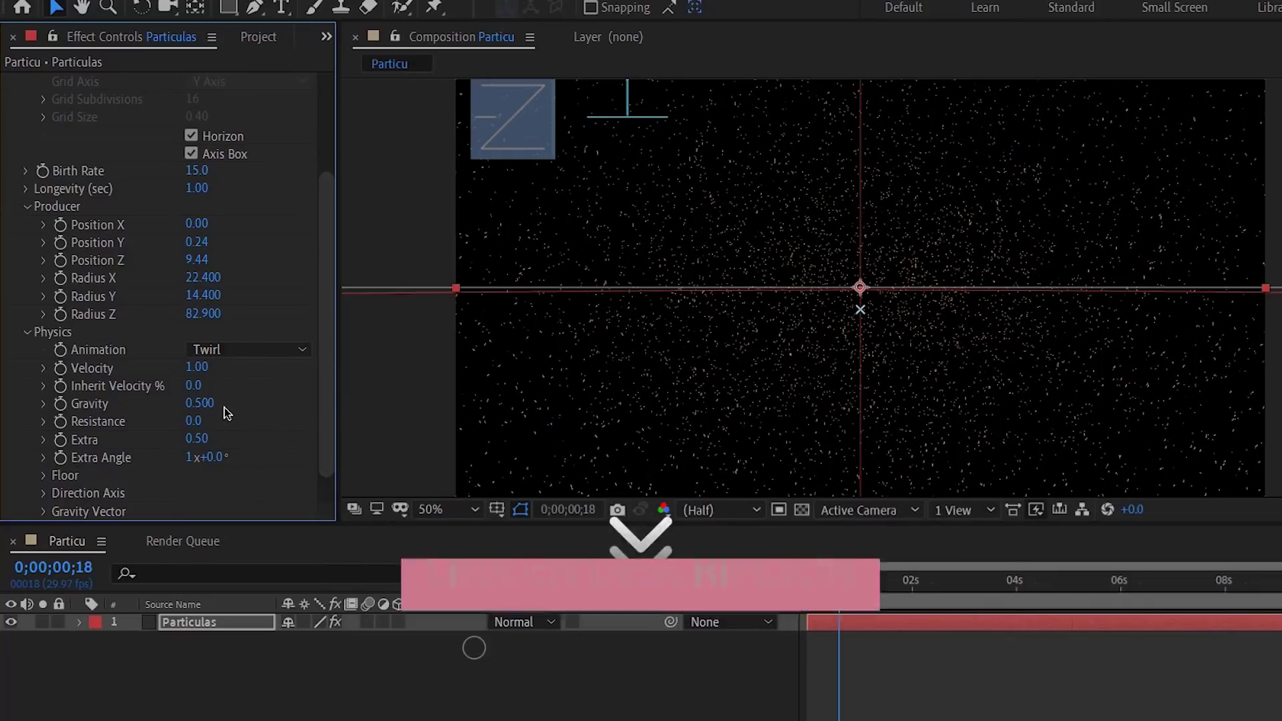
drag(212, 416, 187, 407)
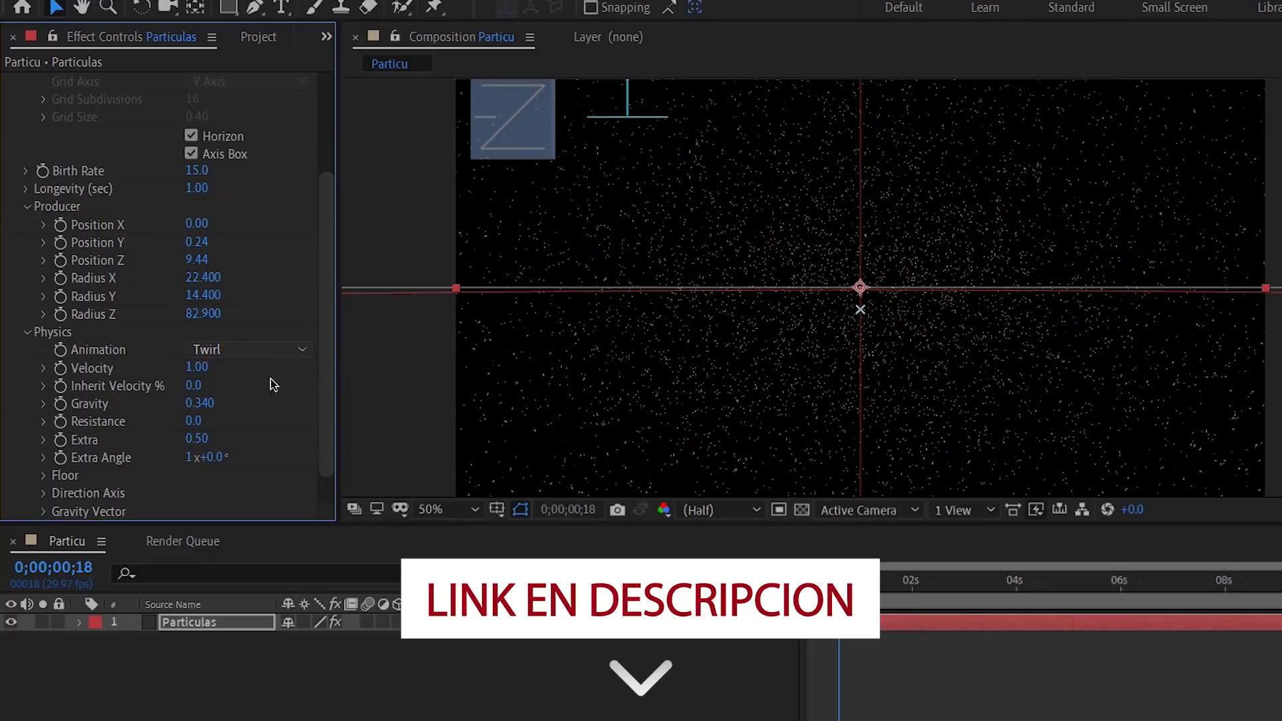
drag(201, 405, 258, 382)
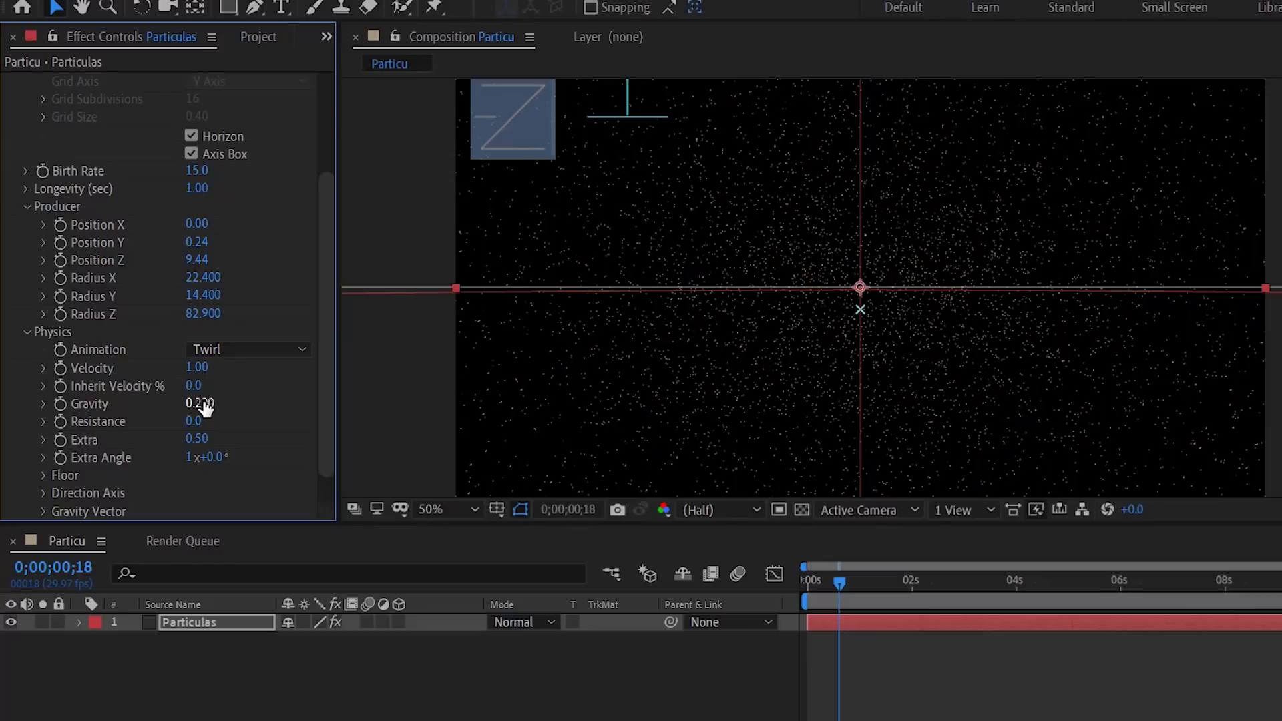
drag(211, 403, 117, 411)
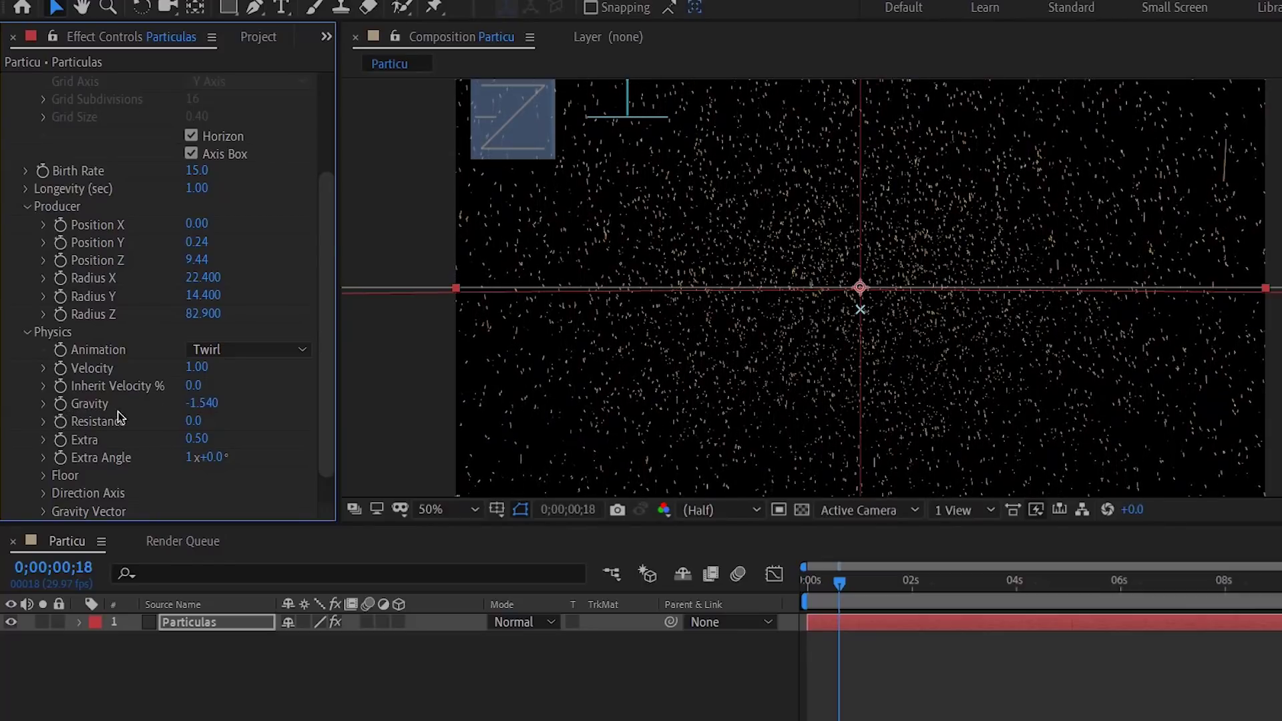
drag(200, 403, 206, 422)
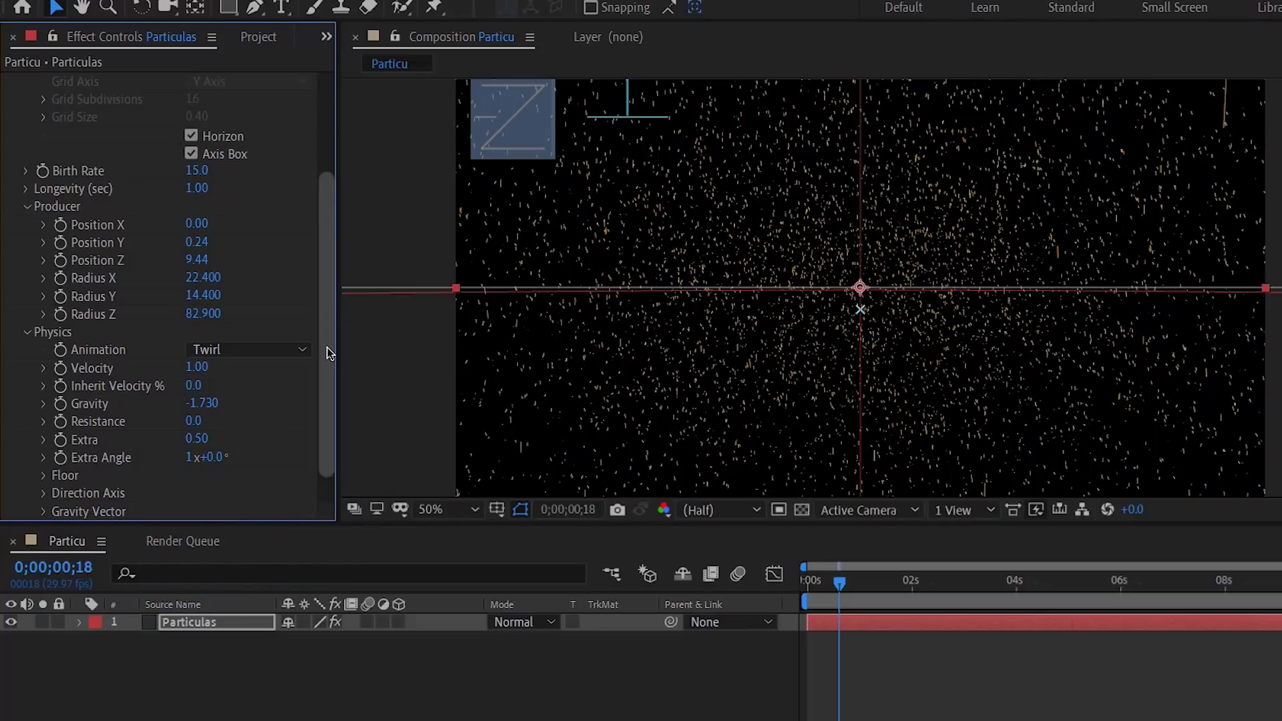
Set the particles to Faded Sphere with Birth Size 0.976, Death Size 0.660, Size Variation 50% and Max Opacity 100%.
scroll(203, 446, down, 2)
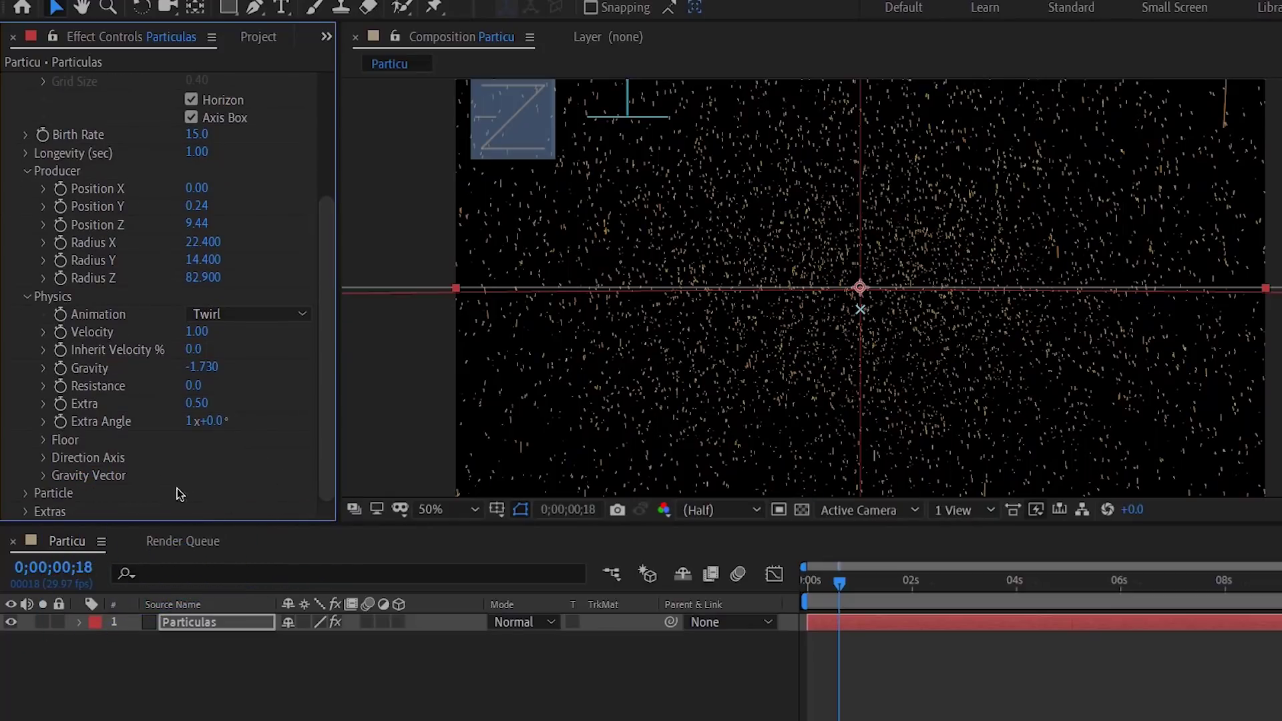
click(25, 493)
scroll(167, 414, down, 5)
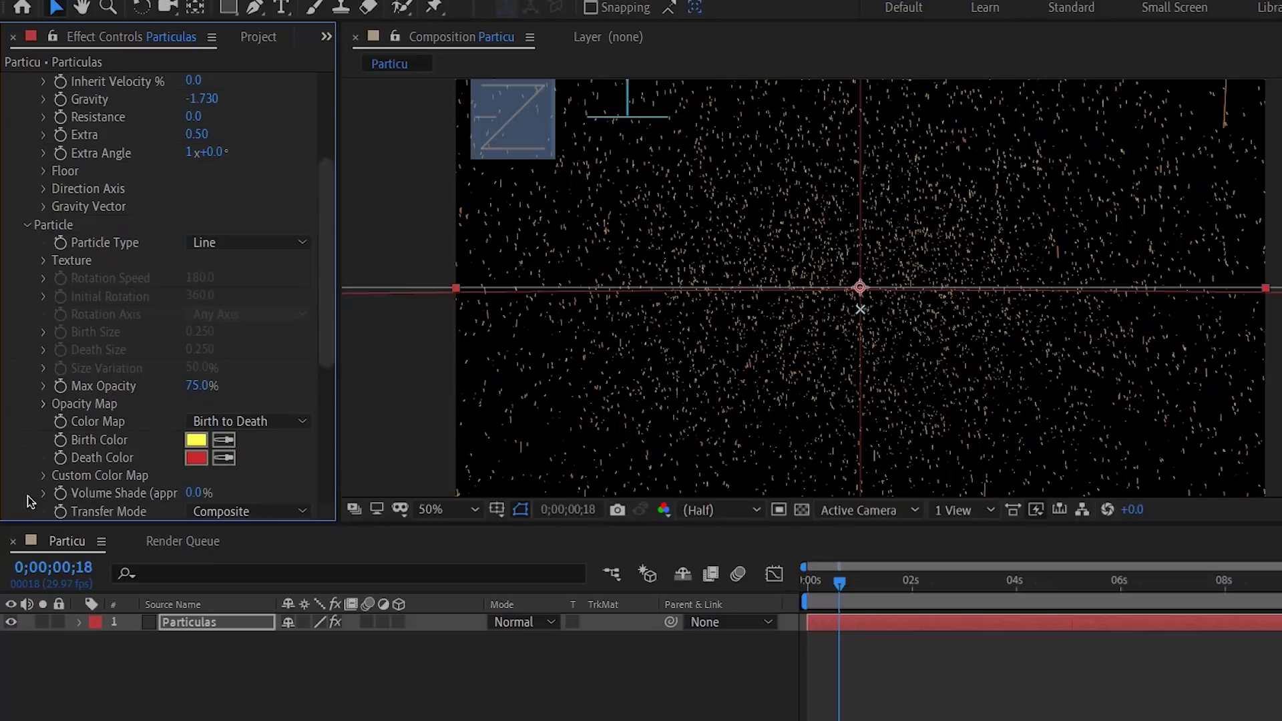
click(237, 240)
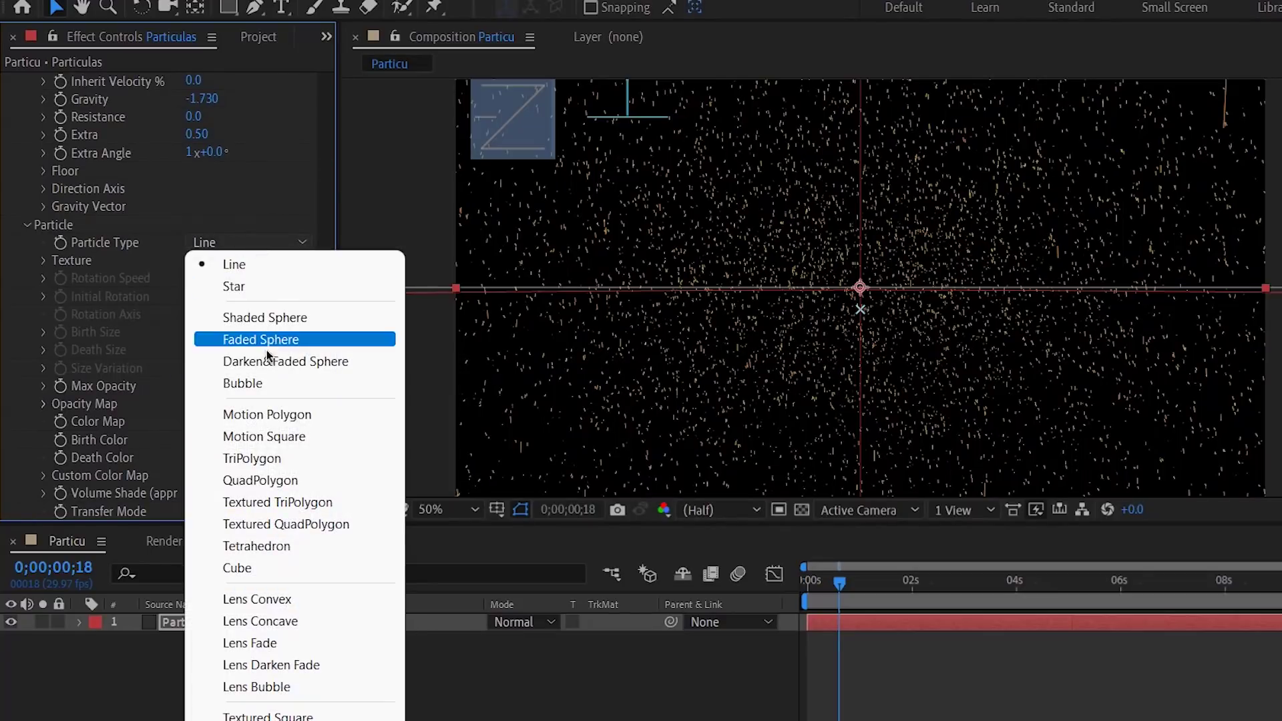
click(288, 341)
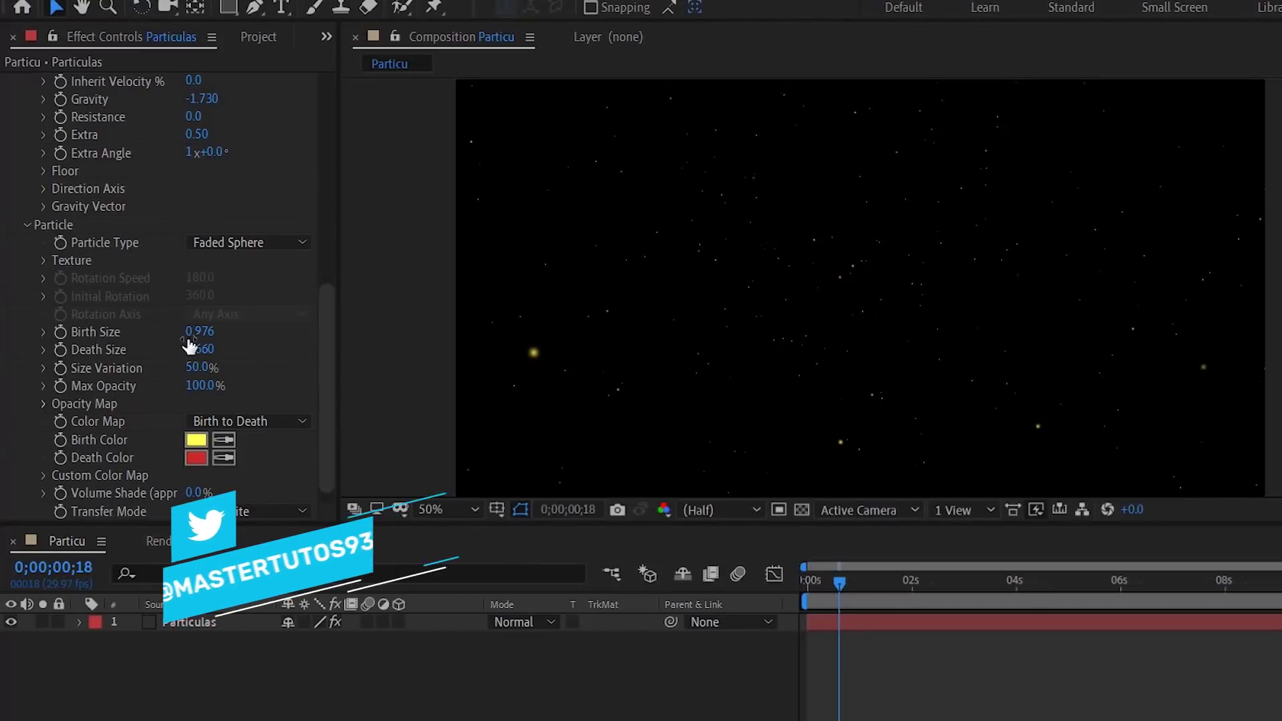
click(191, 367)
text(50)
key(Return)
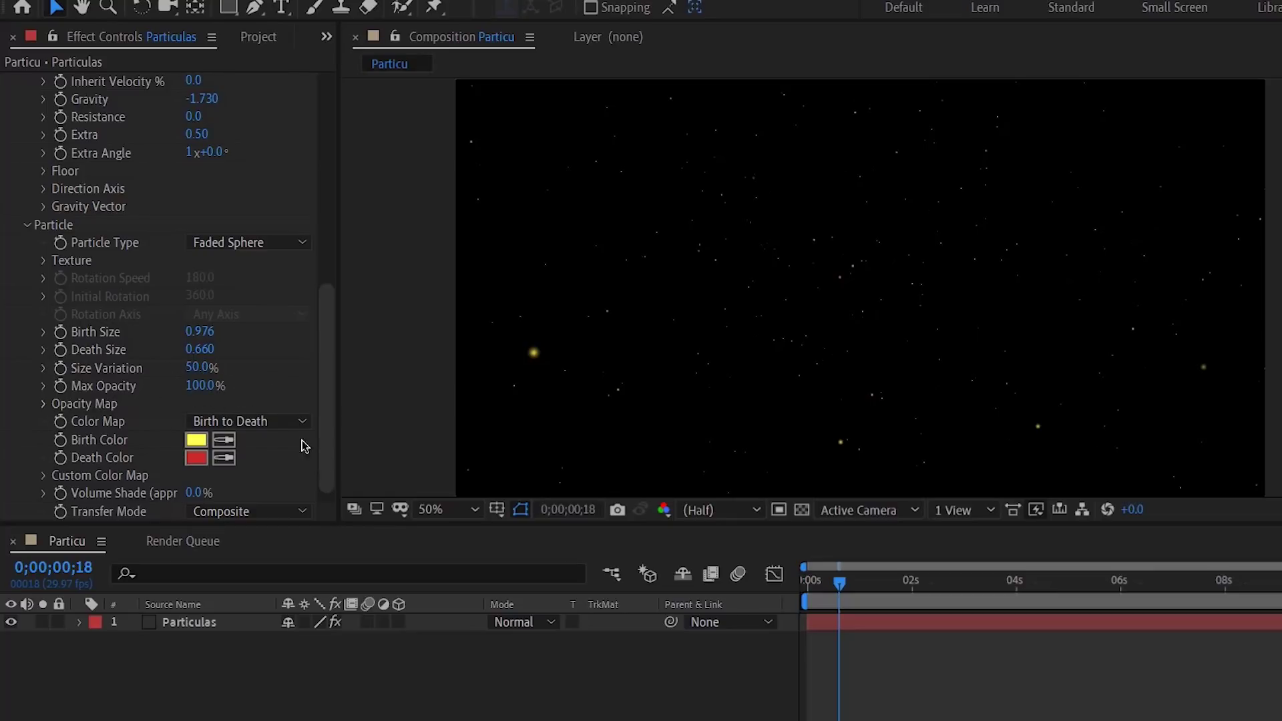
Set the particles' Birth Color to white and their Death Color to bright light blue.
scroll(333, 441, down, 1)
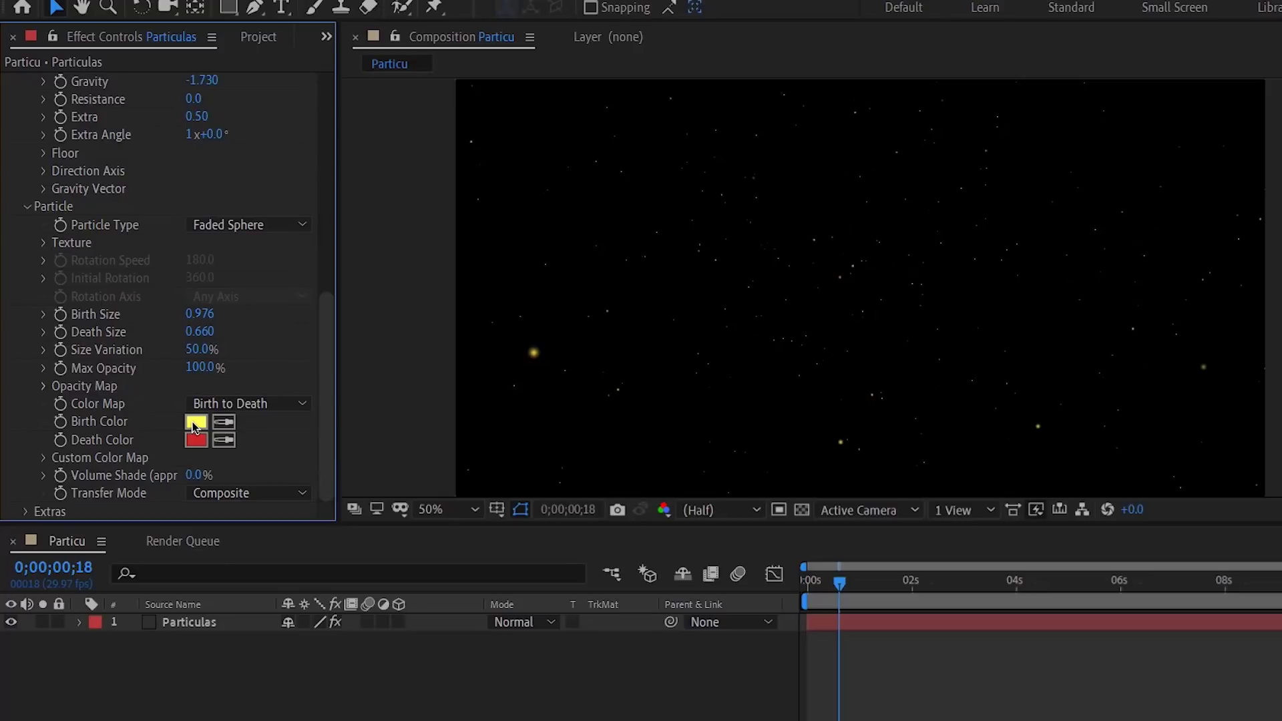
click(195, 423)
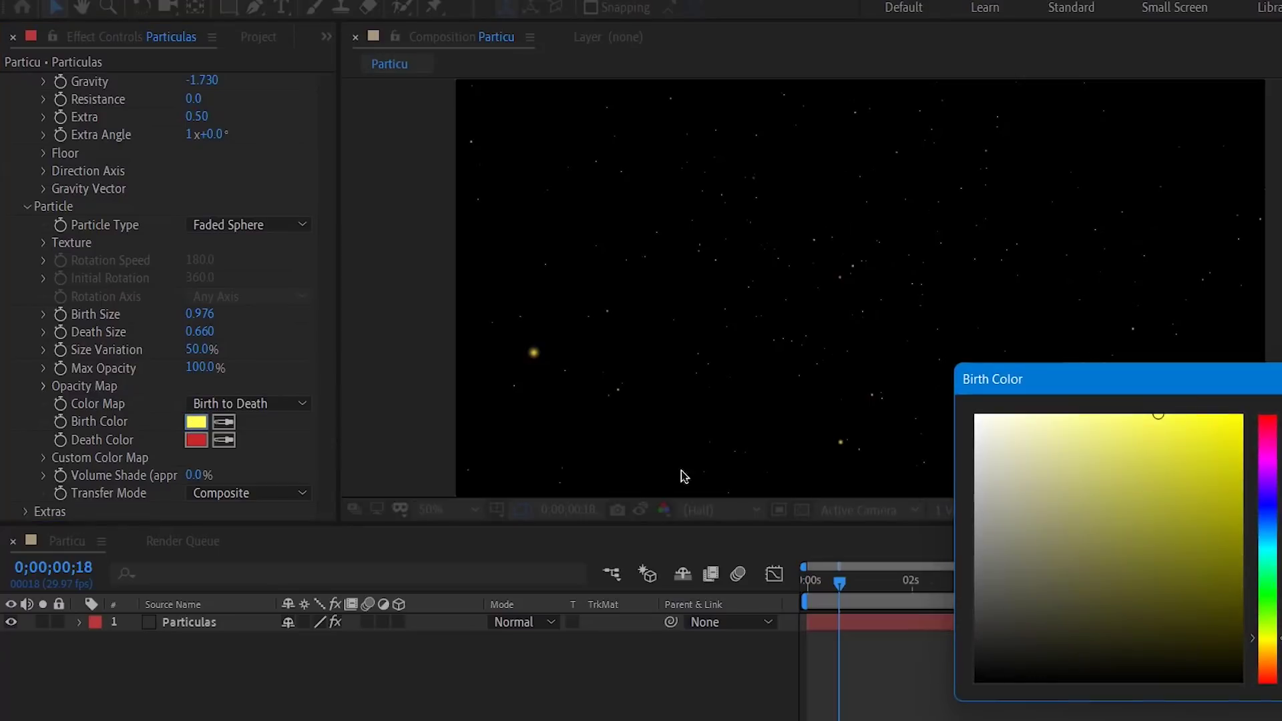
click(980, 417)
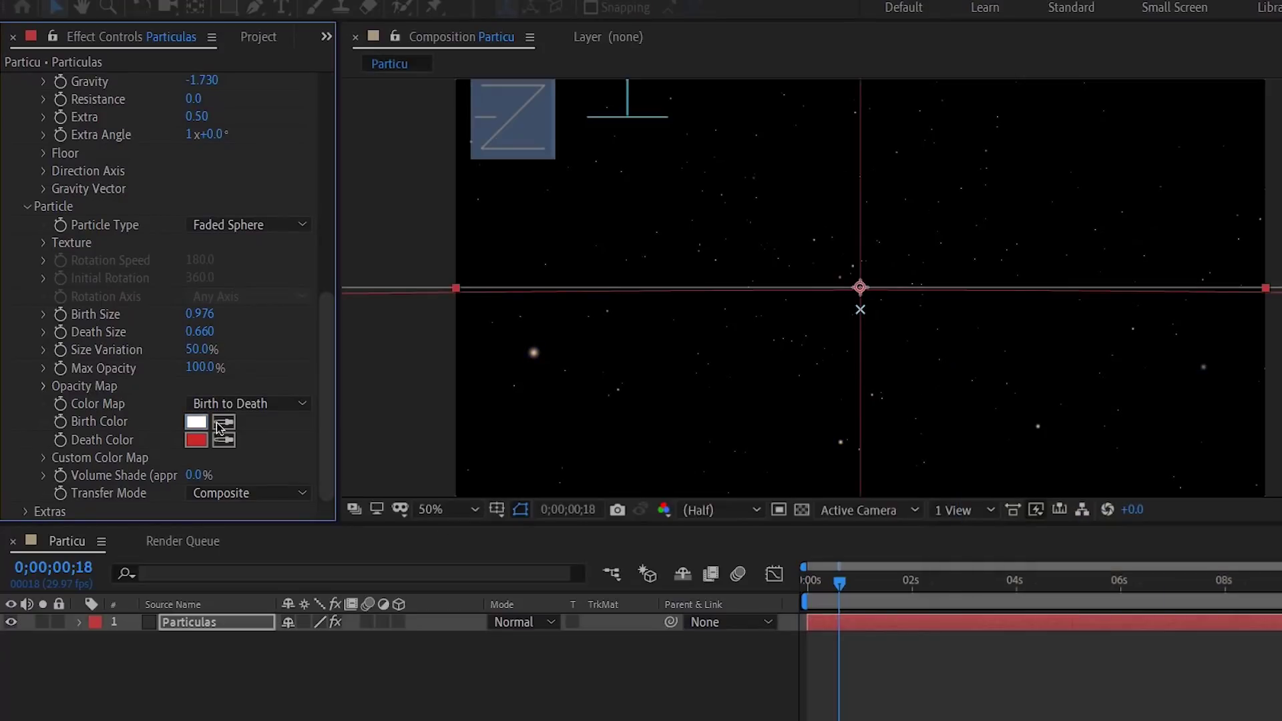
click(196, 440)
drag(1262, 493, 1275, 535)
drag(1189, 471, 1268, 359)
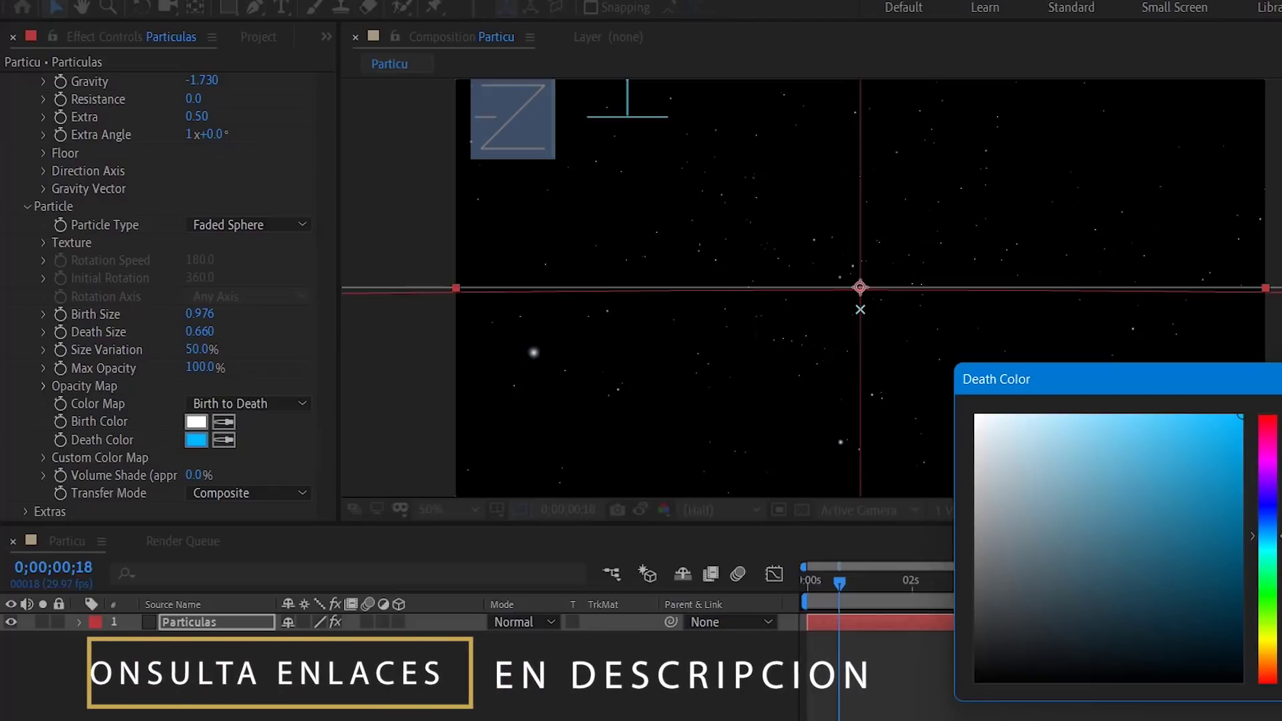
key(Return)
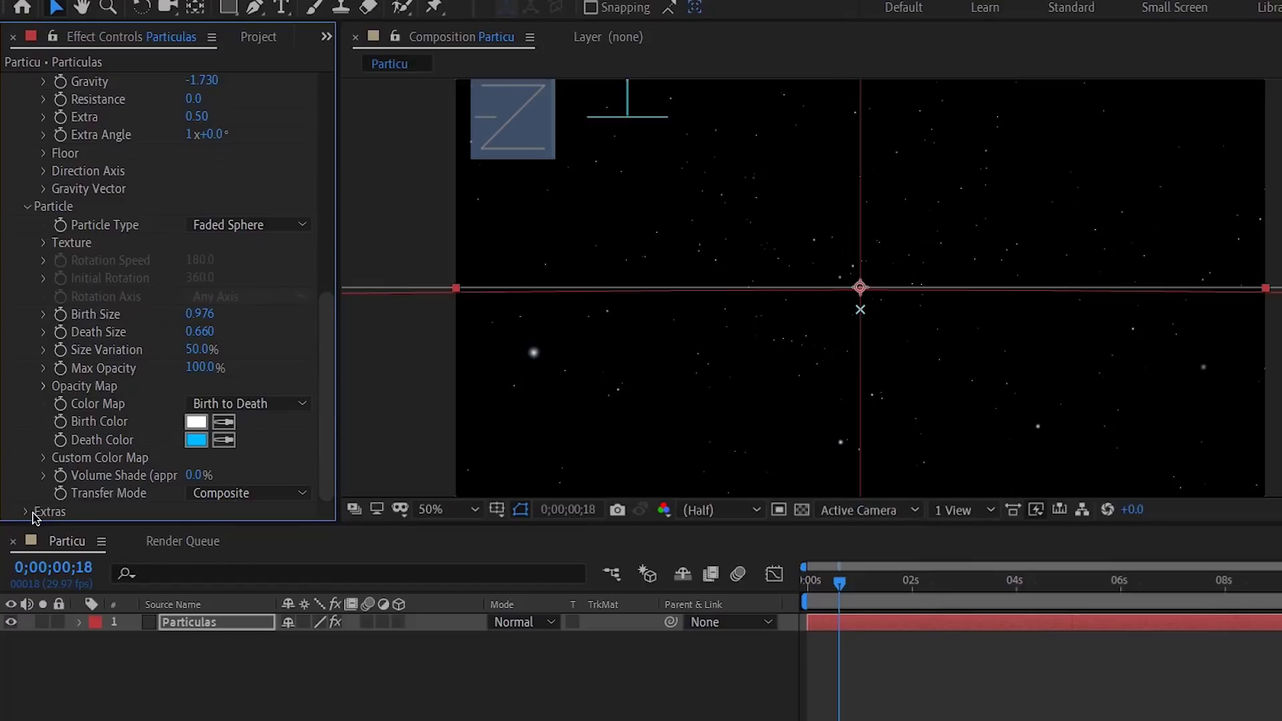
Set the Effect Camera's Distance to 2.62 and scrub through the composition to preview the particles, stopping at 0;00;04;20.
scroll(40, 508, down, 3)
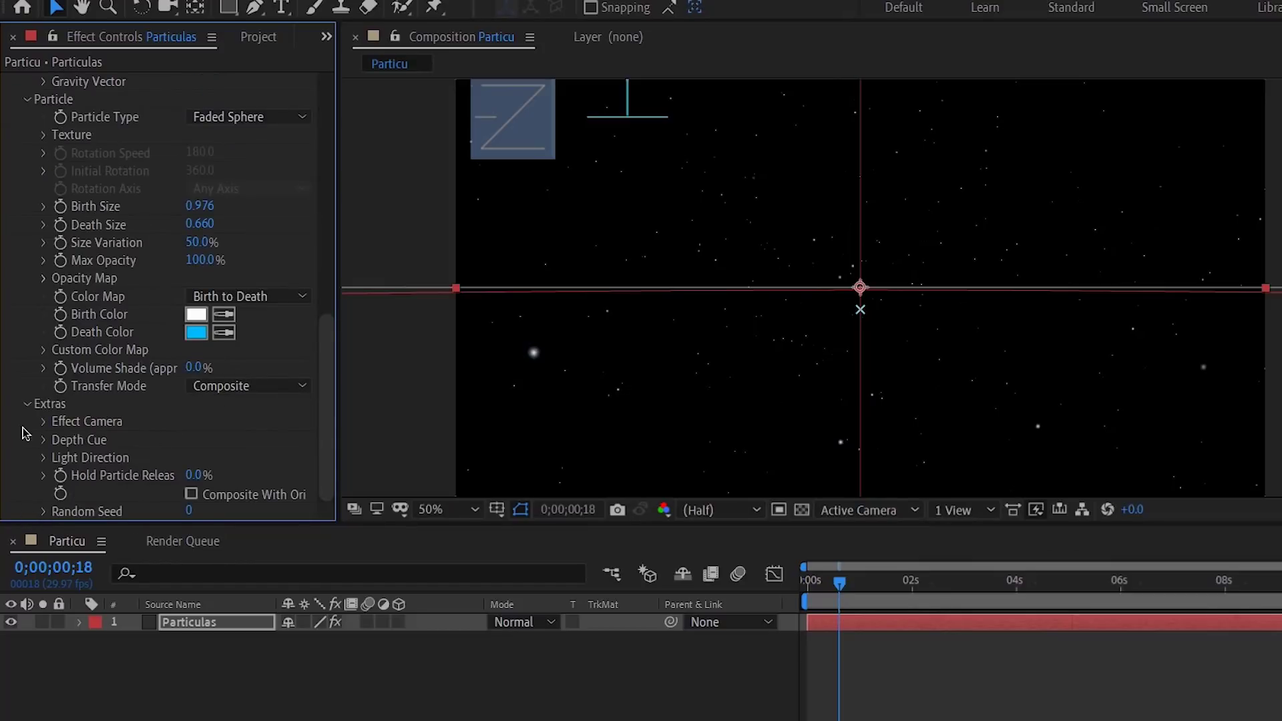
click(44, 421)
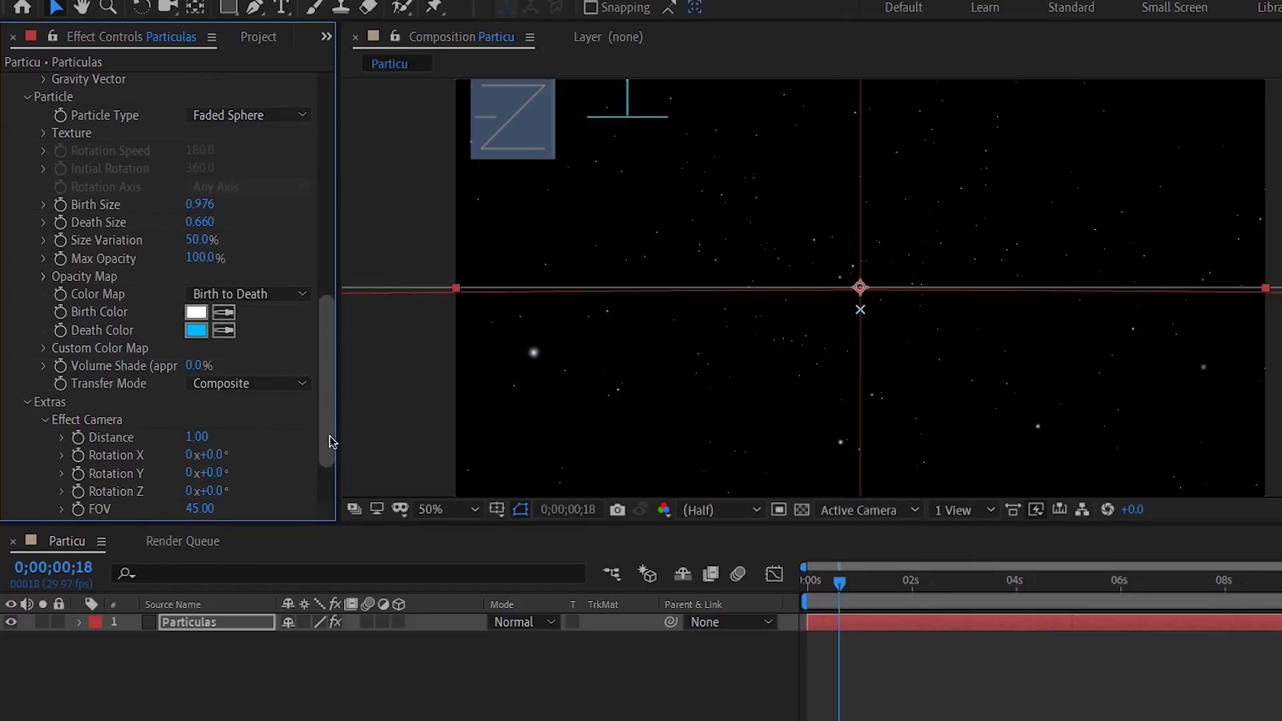
scroll(329, 442, down, 3)
drag(200, 350, 395, 375)
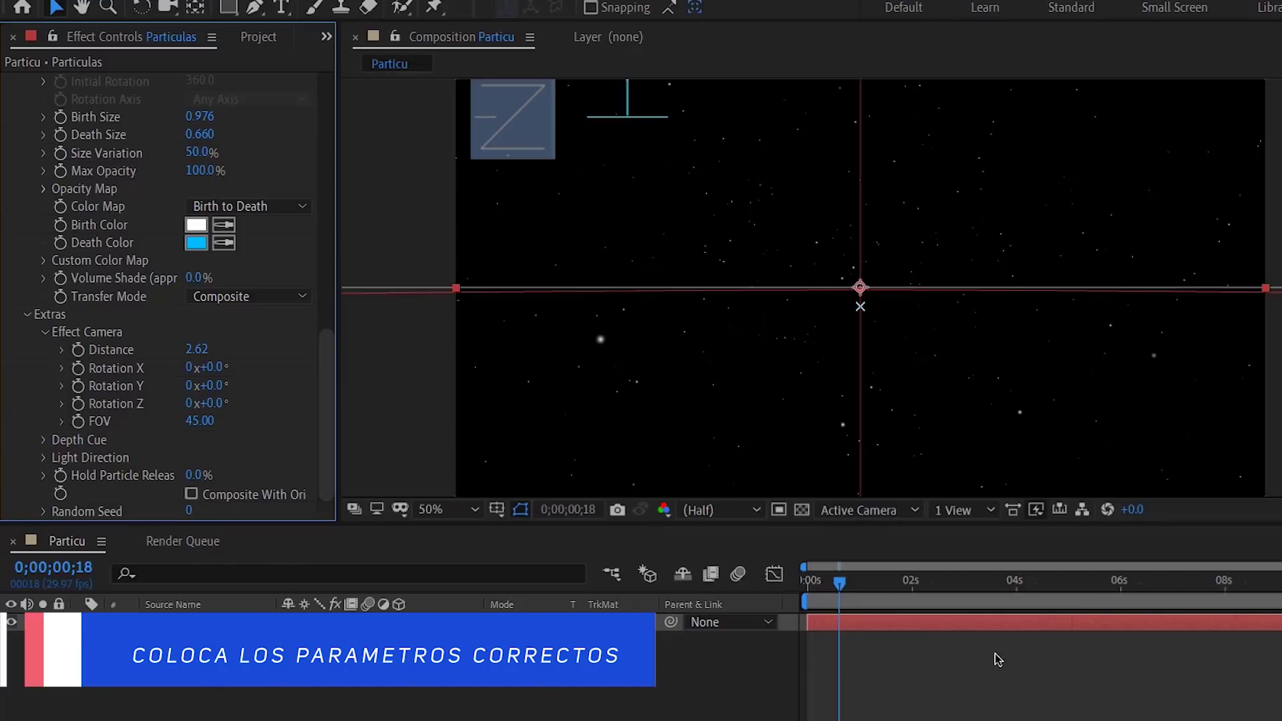
drag(850, 583, 1101, 587)
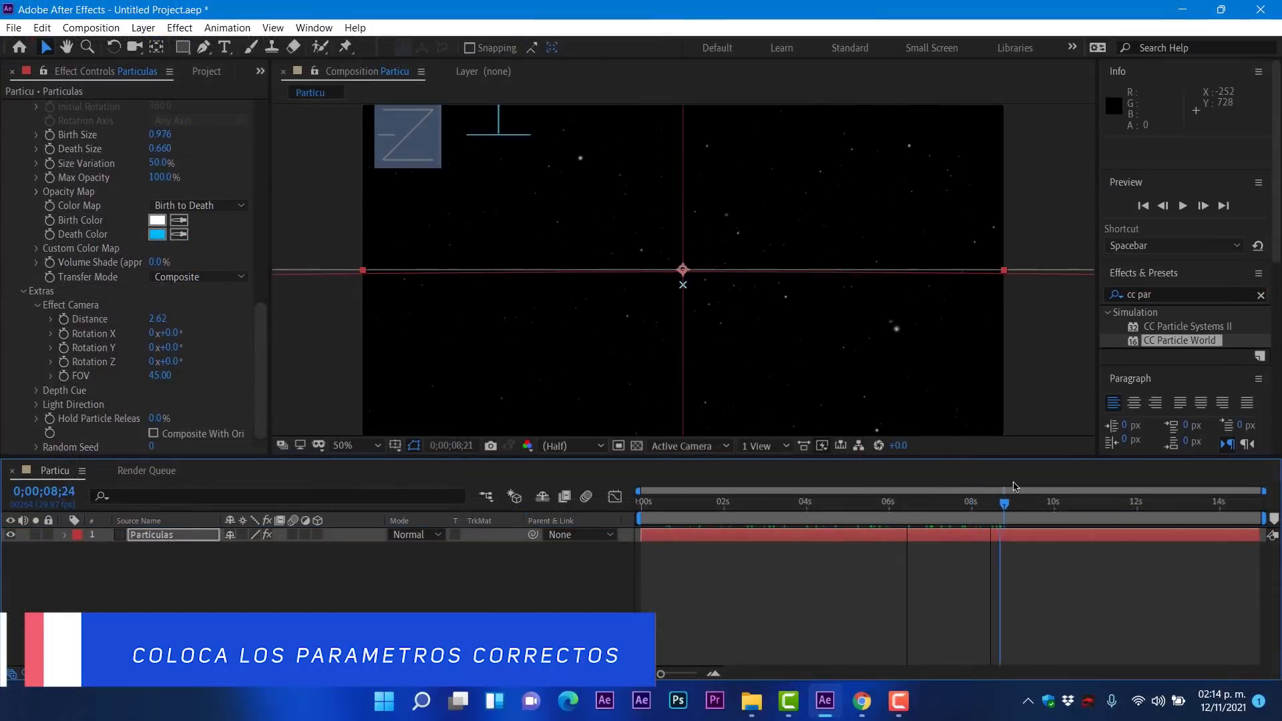
drag(1007, 488, 834, 496)
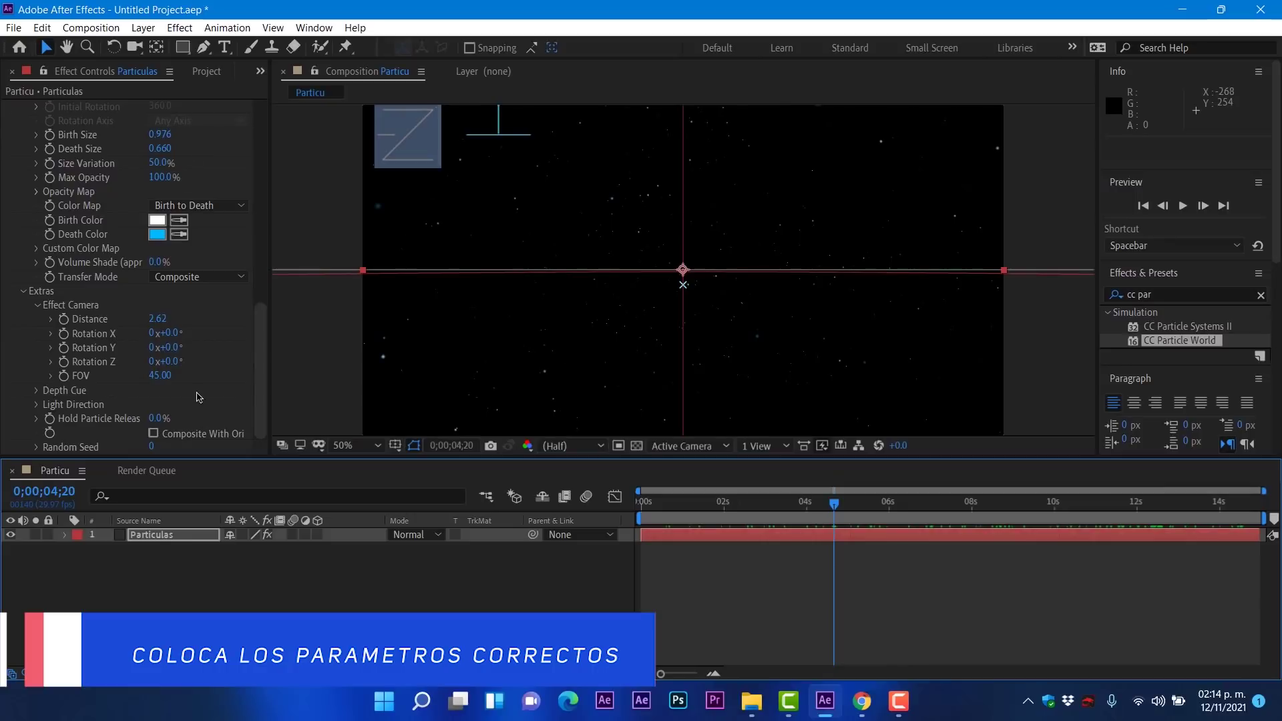
Import img19 from the Fondos Windows 11 folder into the project and place it beneath the Particulas layer.
click(207, 73)
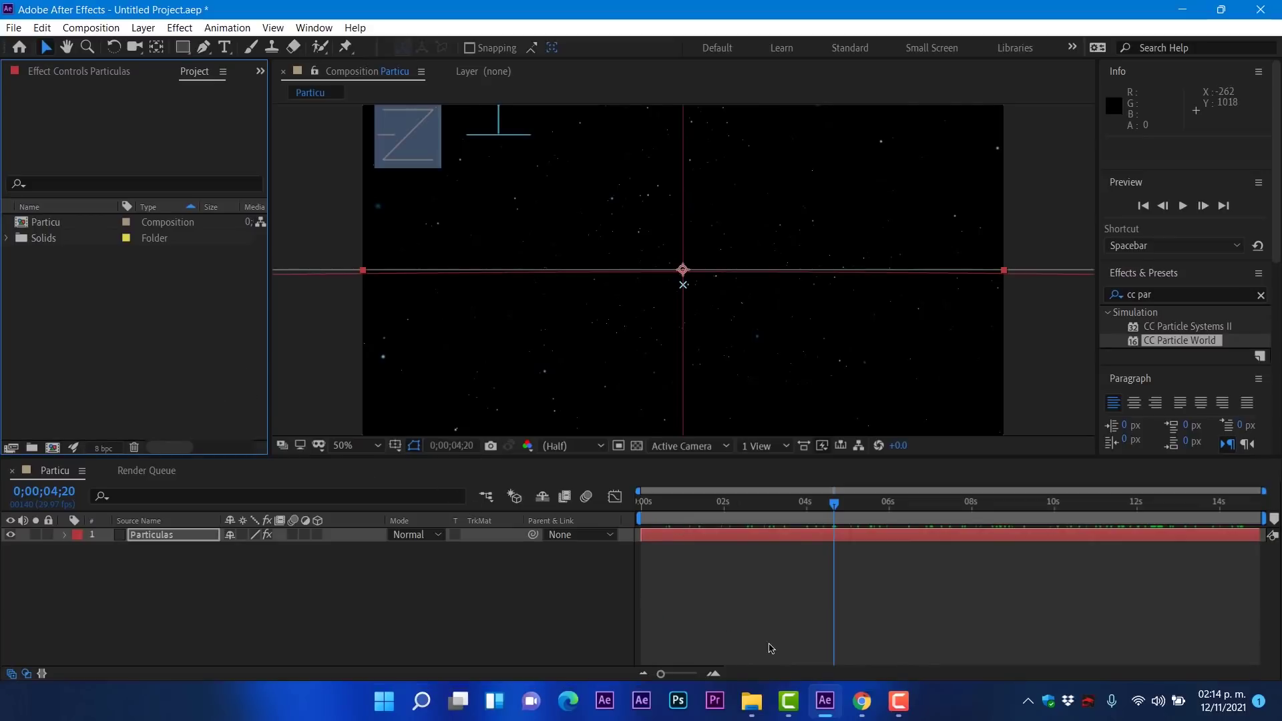
click(752, 702)
drag(842, 59, 821, 99)
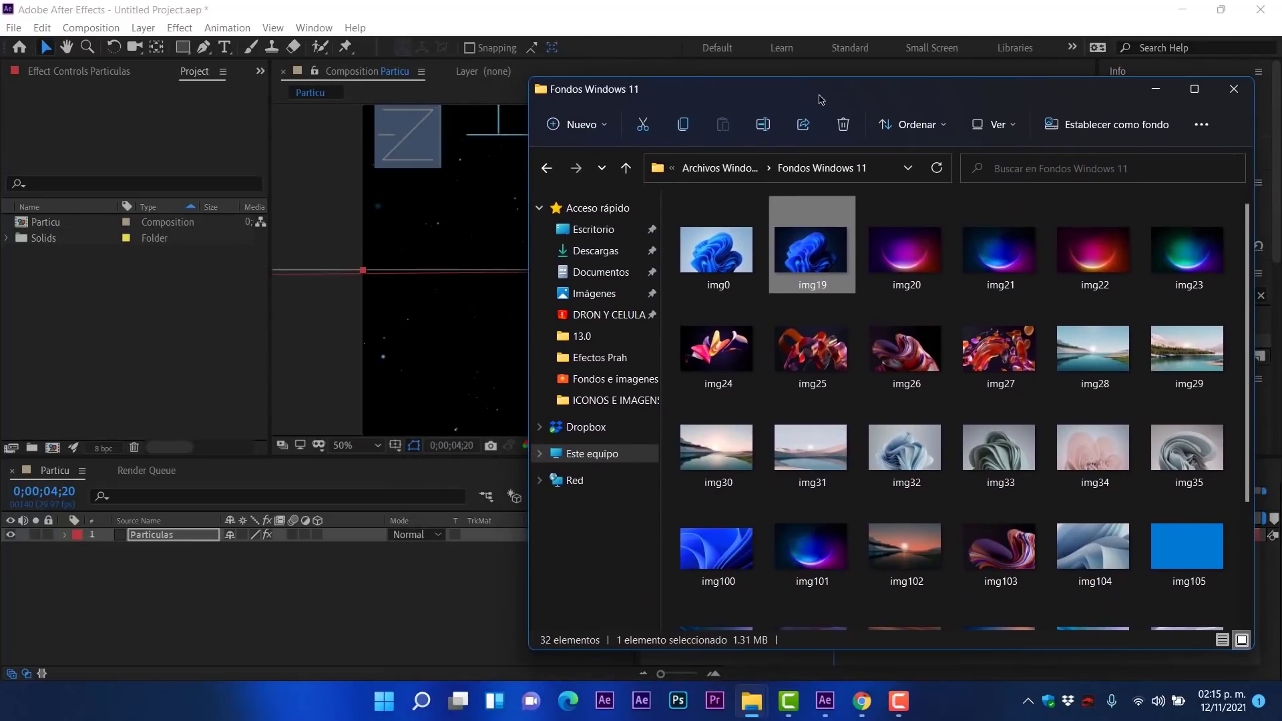
drag(806, 262, 186, 308)
click(186, 308)
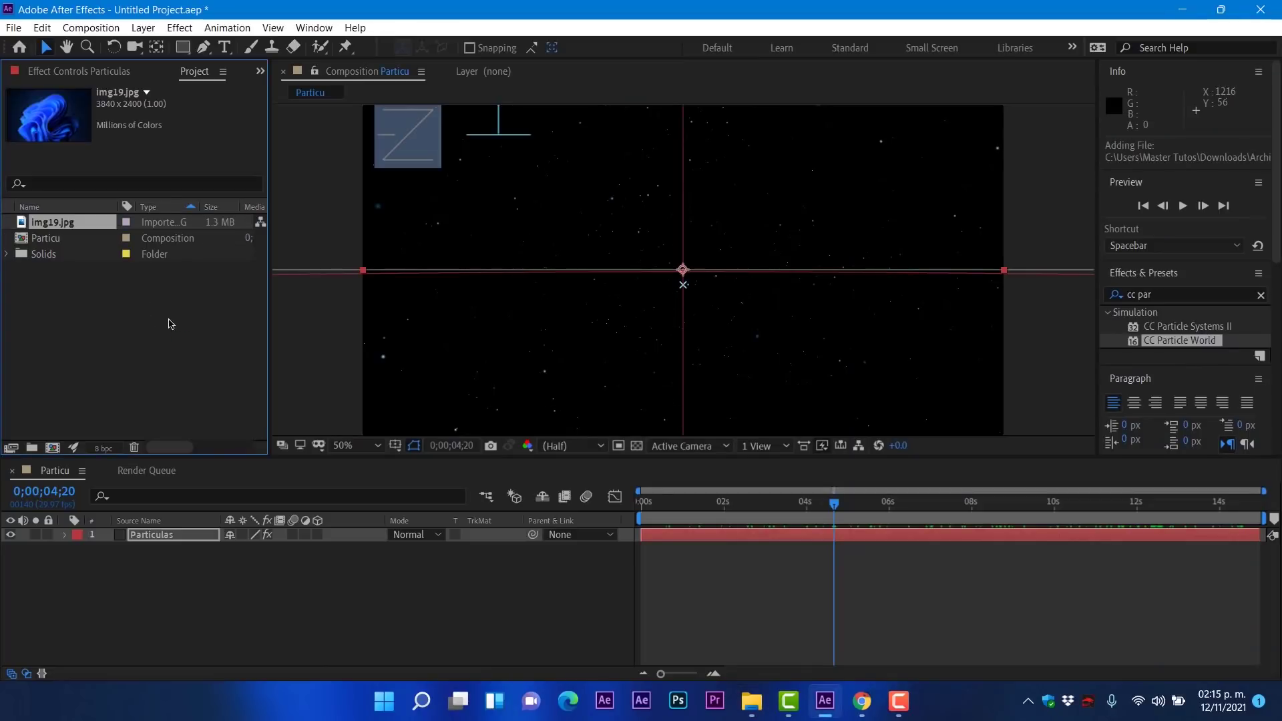
drag(57, 227, 147, 576)
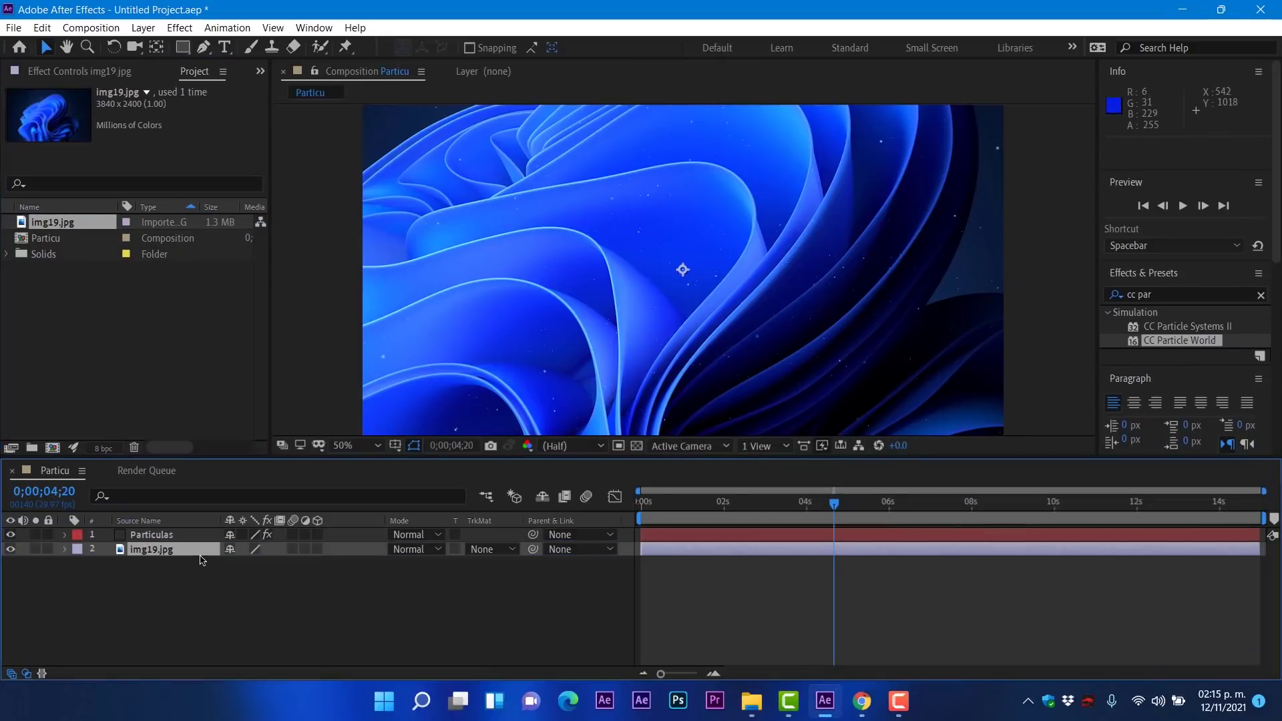
Scale the img19.jpg layer down to about 50% by 47% so the whole wallpaper fits the composition frame.
key(comma)
key(comma)
key(comma)
key(comma)
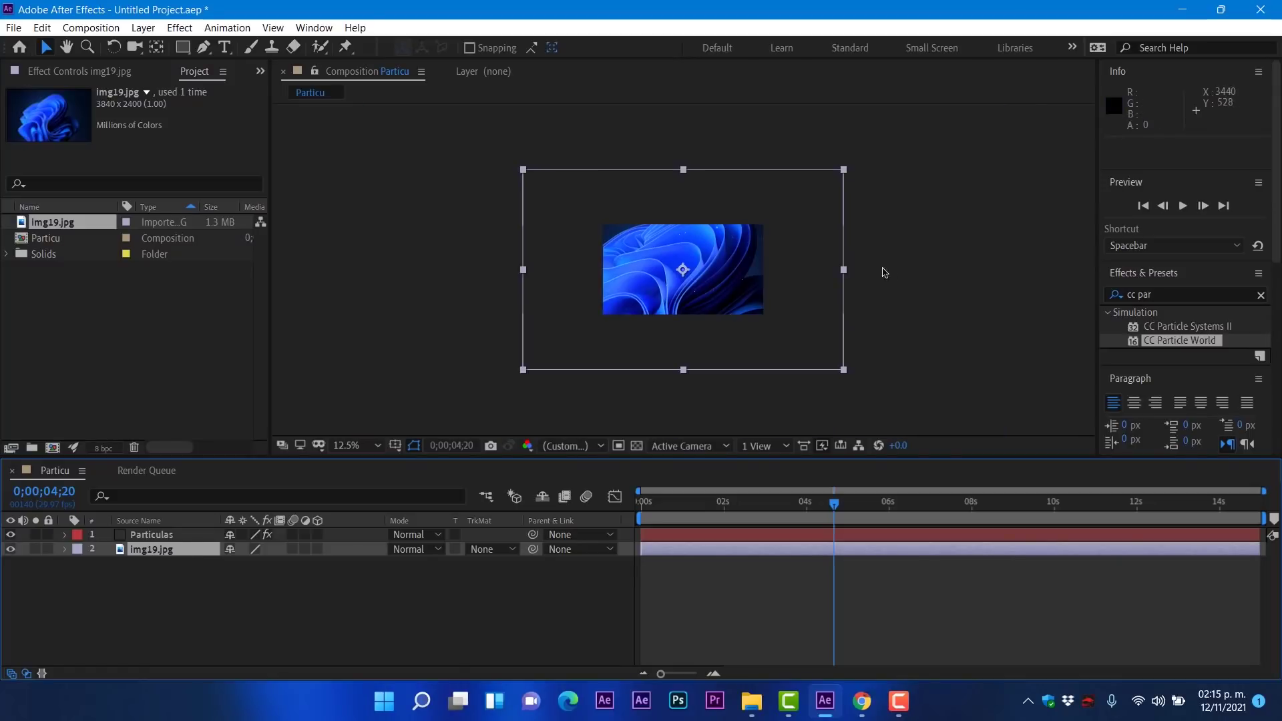
drag(844, 170, 764, 220)
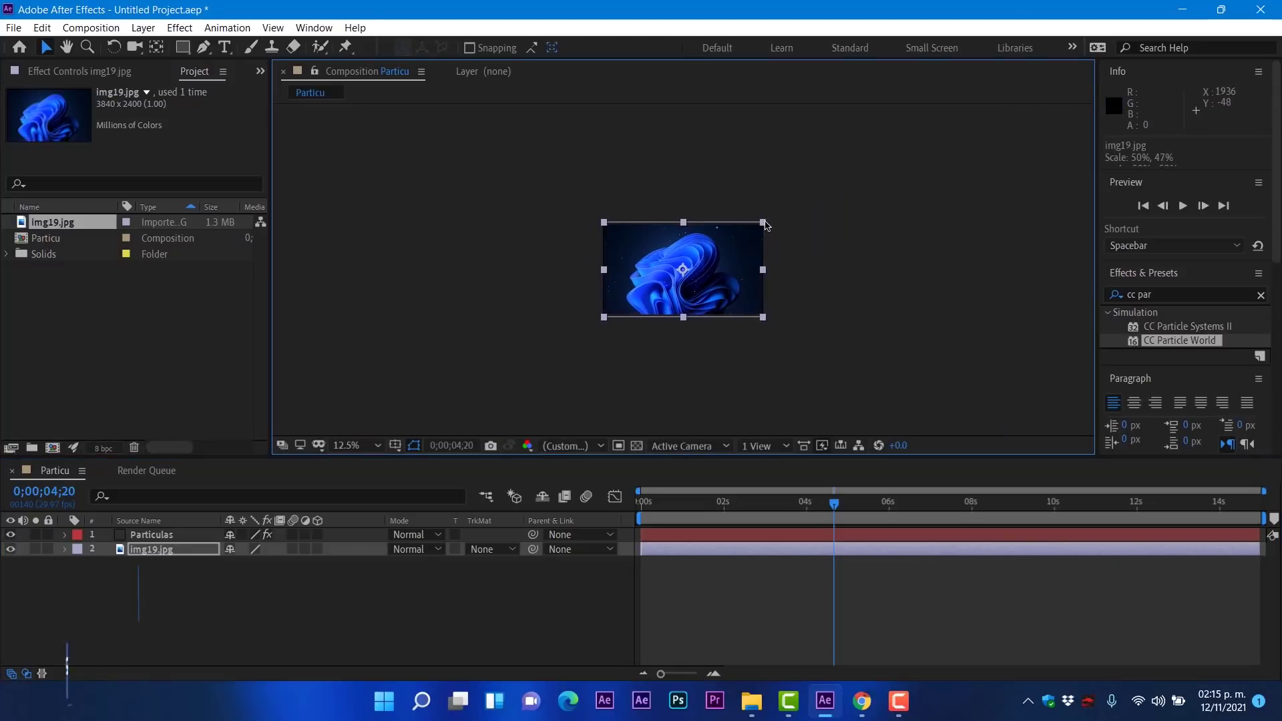
Fine-tune the img19.jpg layer's scale to about 51% by 49% and scrub to 0;00;10;20 to preview the result.
key(period)
key(period)
key(comma)
drag(844, 172, 844, 177)
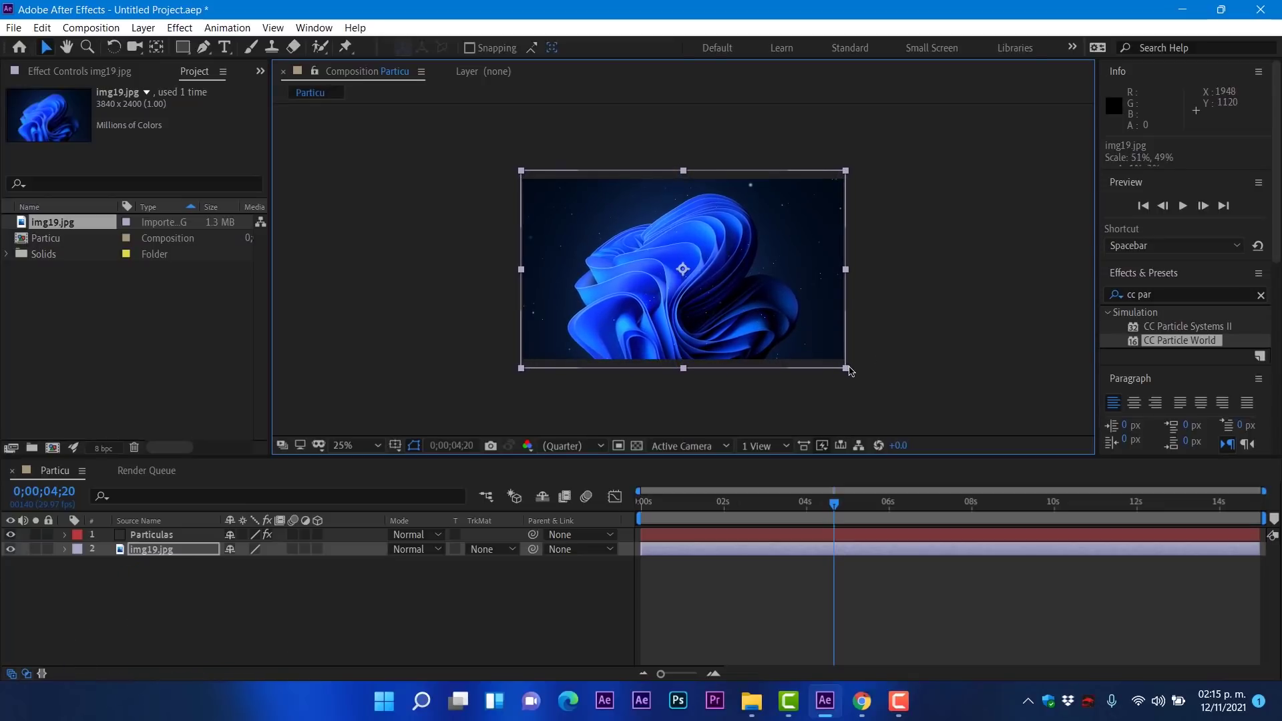
click(884, 340)
key(period)
click(735, 502)
drag(690, 511, 1082, 515)
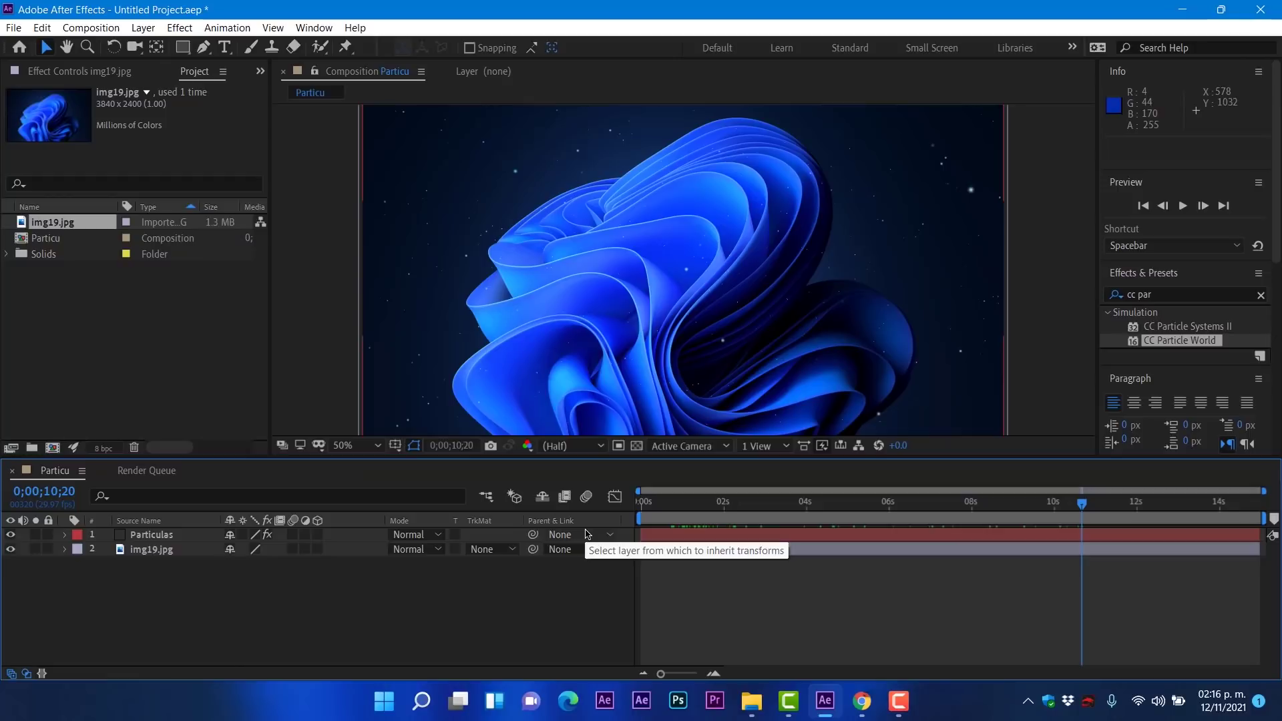
Add the Particu composition to the render queue and accept render settings of Best quality and Full resolution.
click(94, 30)
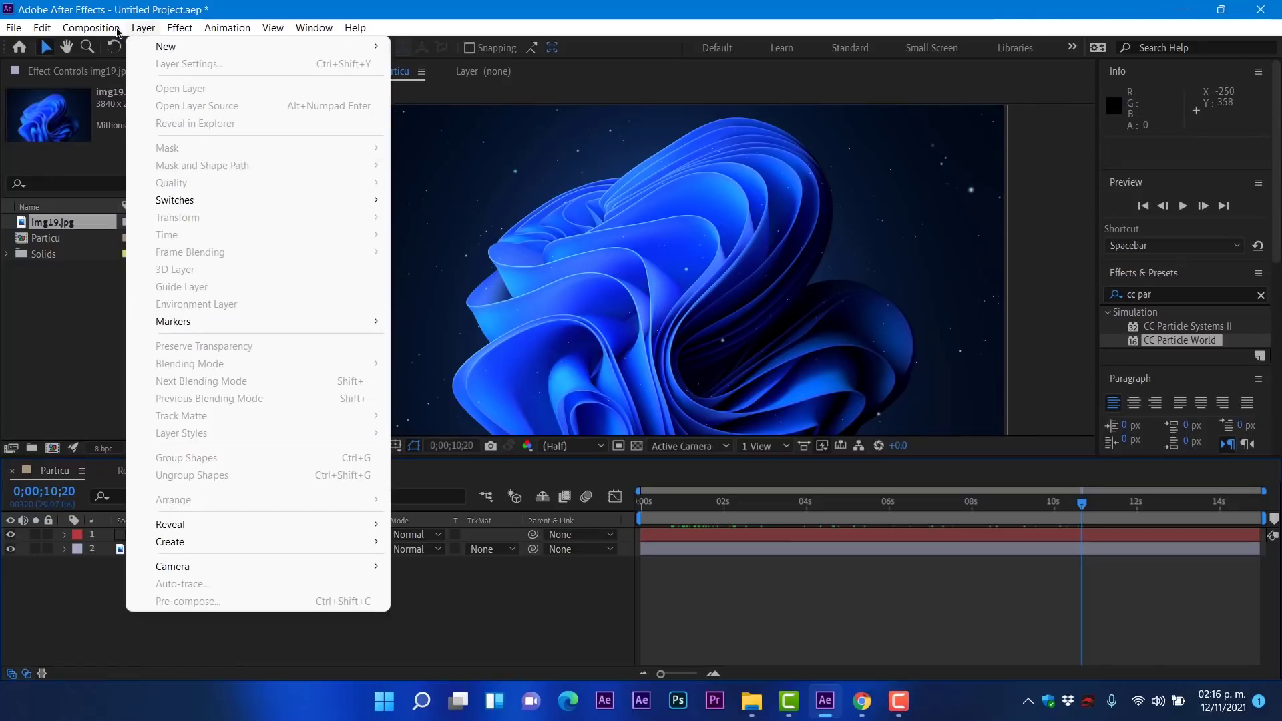
click(136, 165)
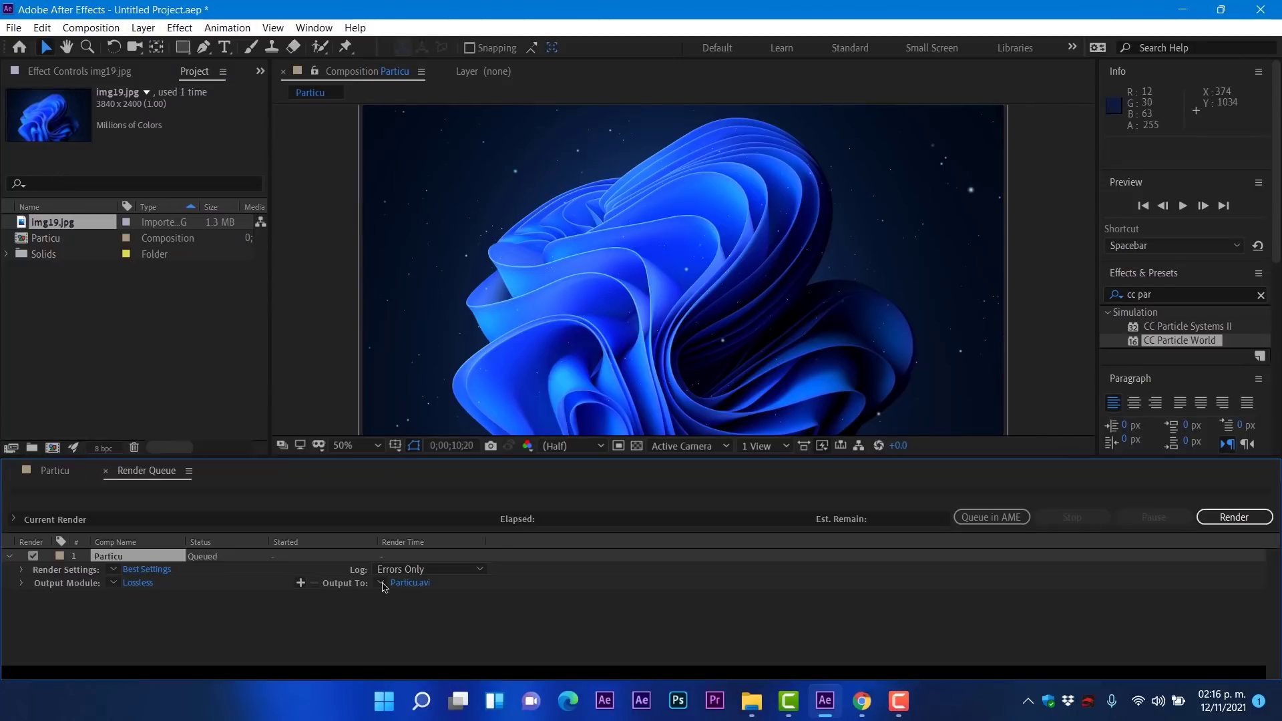
click(148, 569)
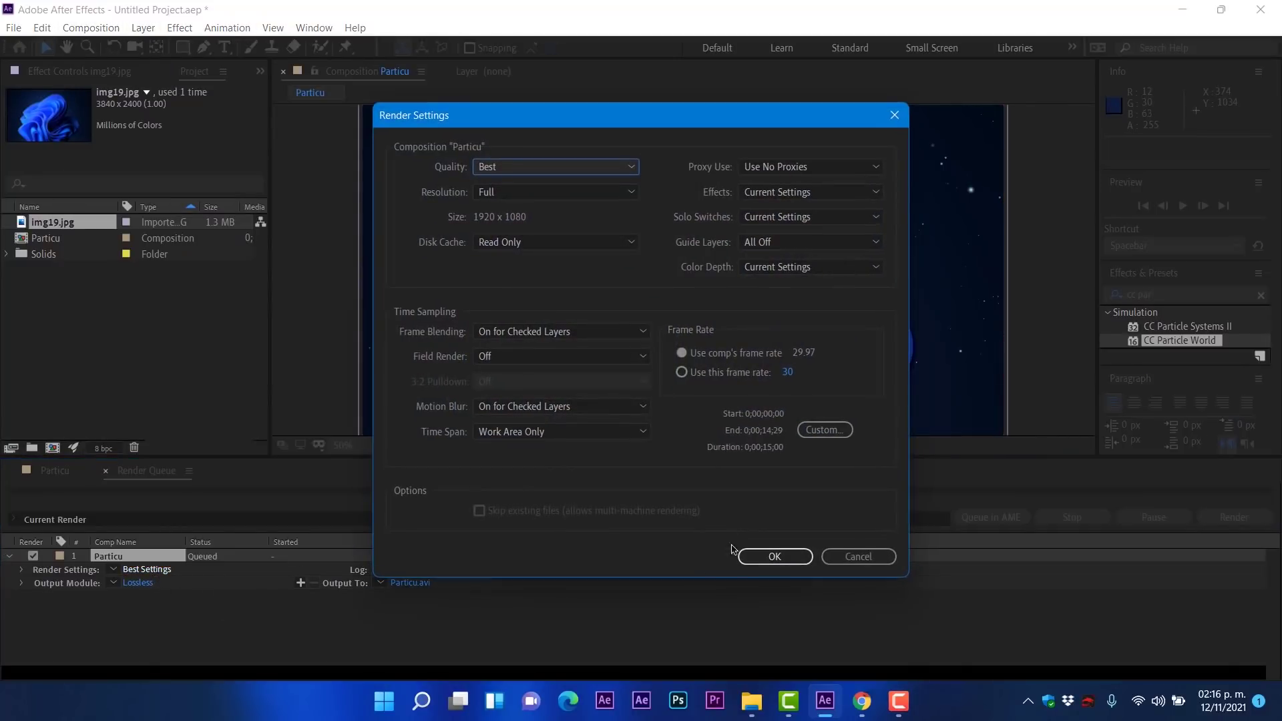
click(770, 556)
Configure the render's output module with the AVI format and RGB channels.
click(139, 583)
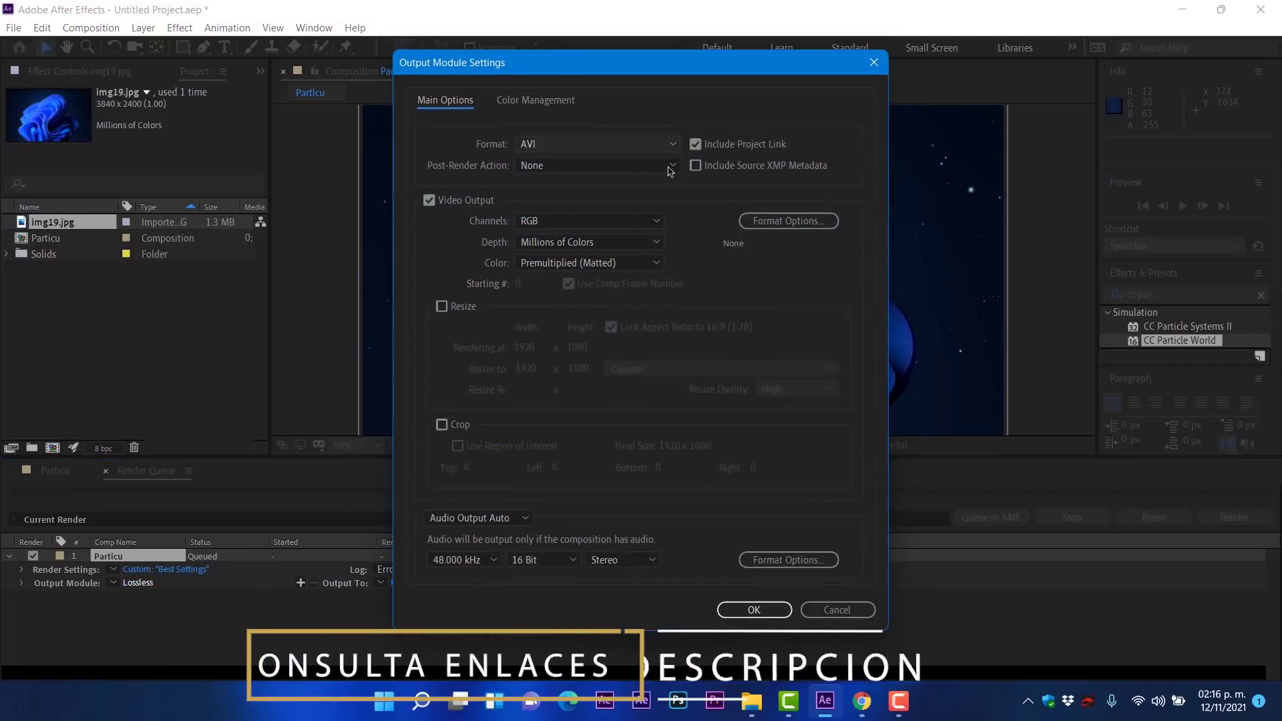
click(588, 139)
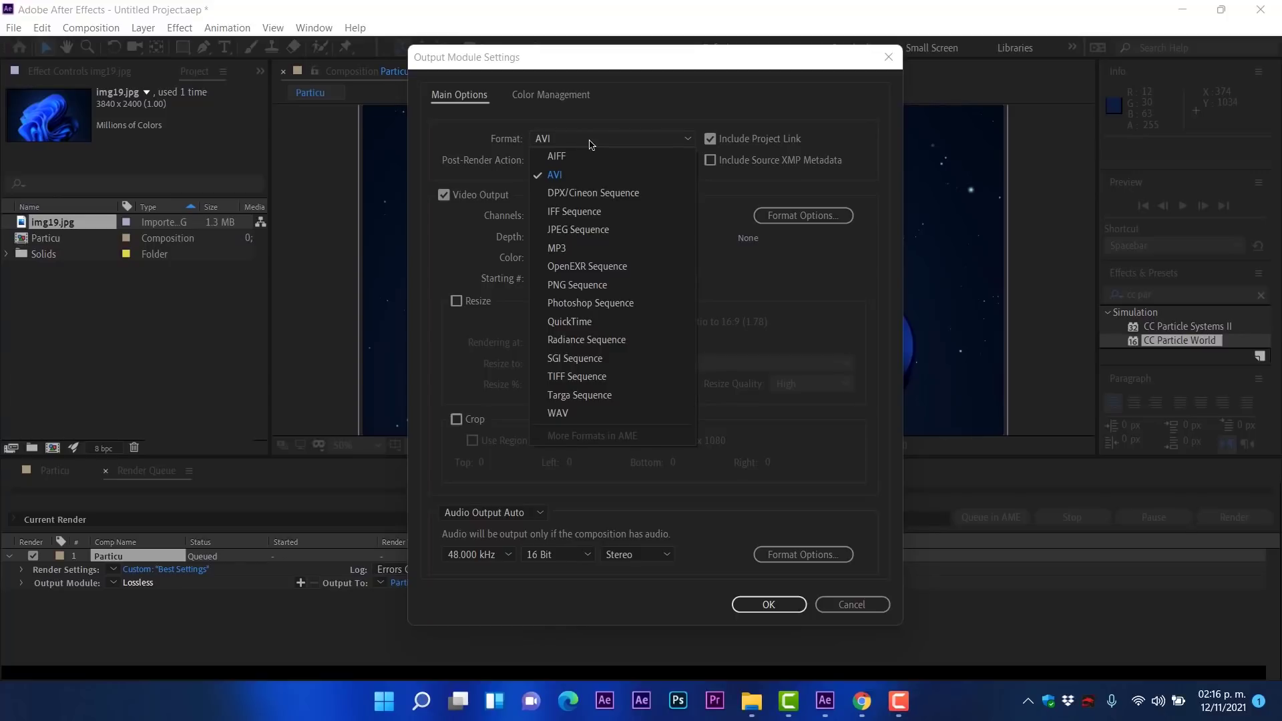
click(583, 174)
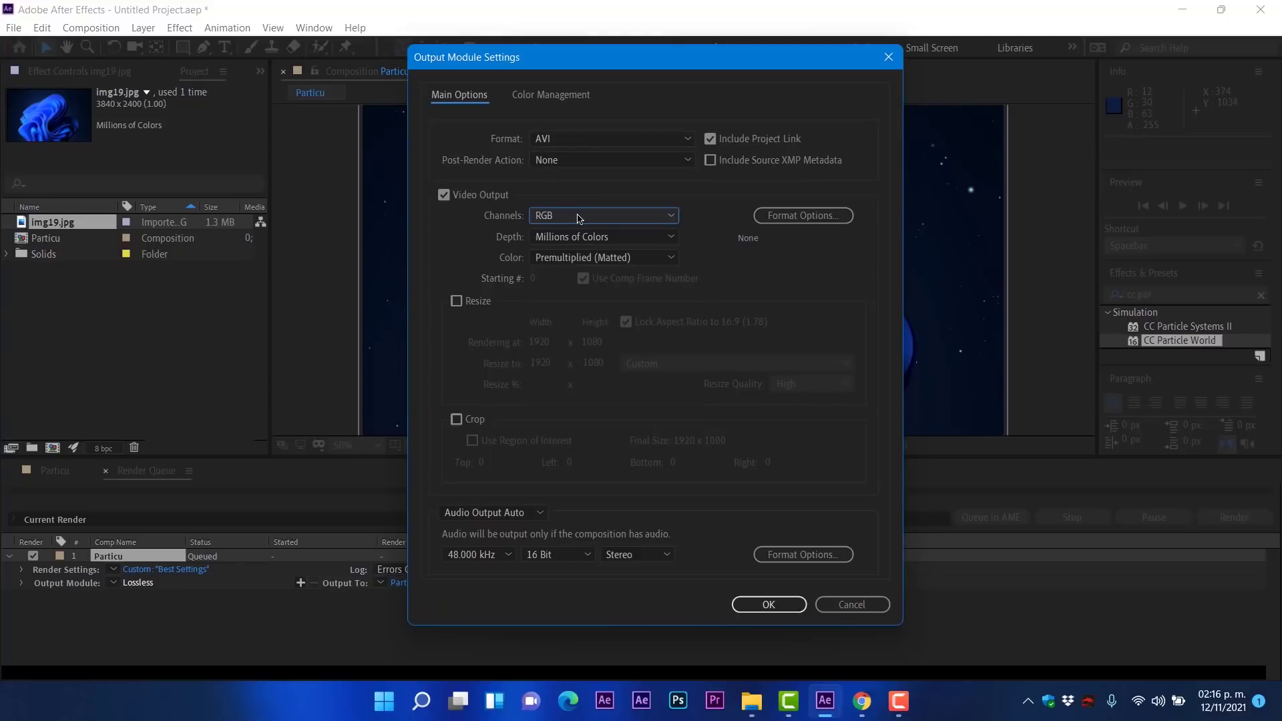
click(769, 605)
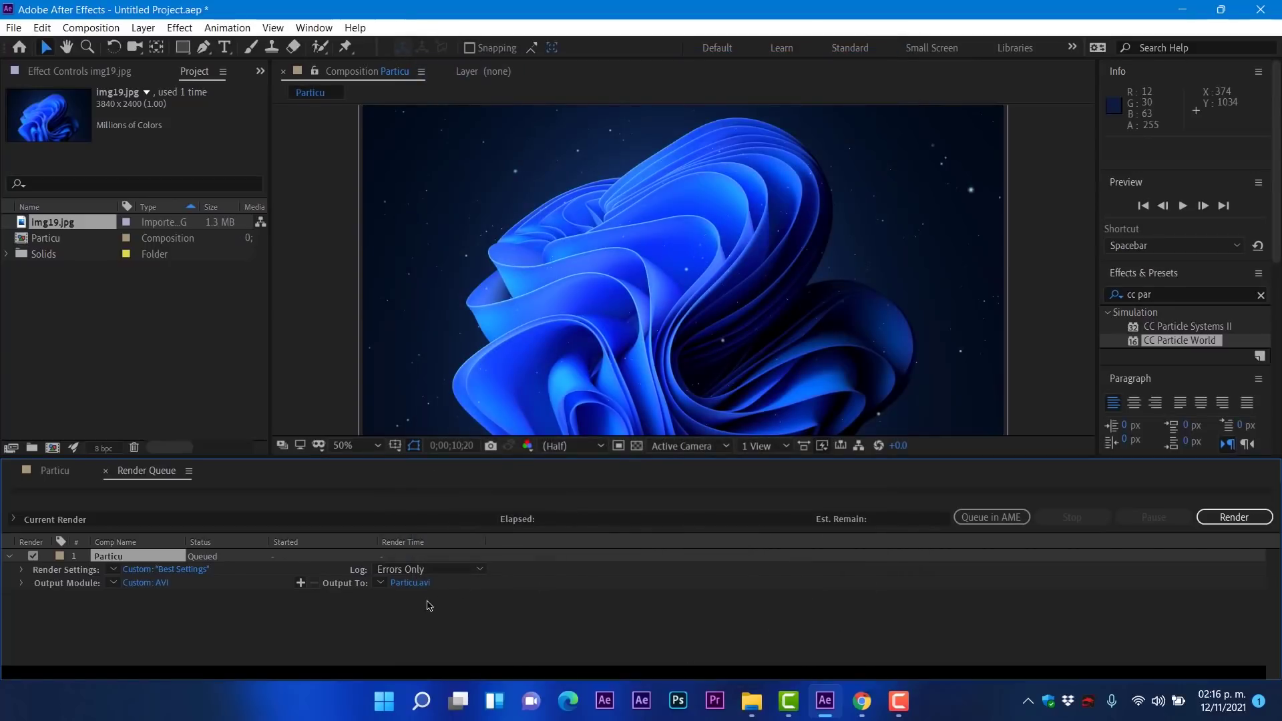
Name the output file particulas, render the composition, and minimize After Effects.
click(412, 585)
text(particulas)
key(Return)
click(1221, 518)
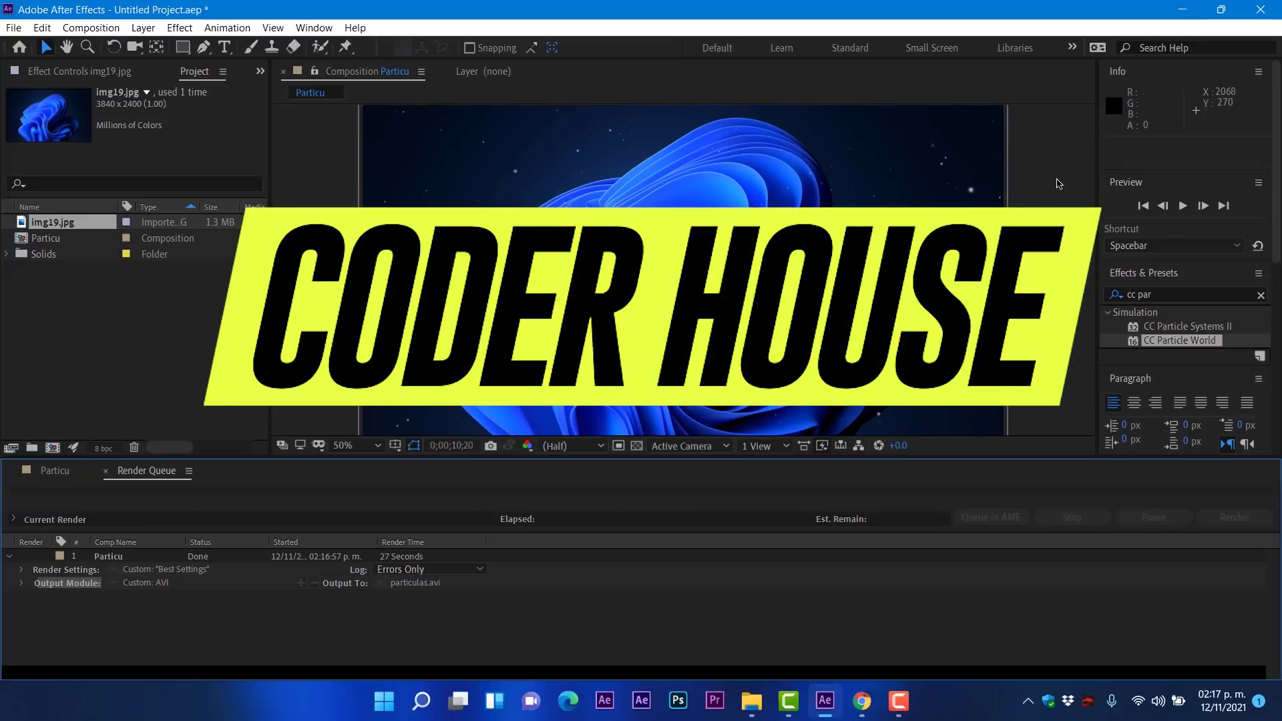
click(1184, 11)
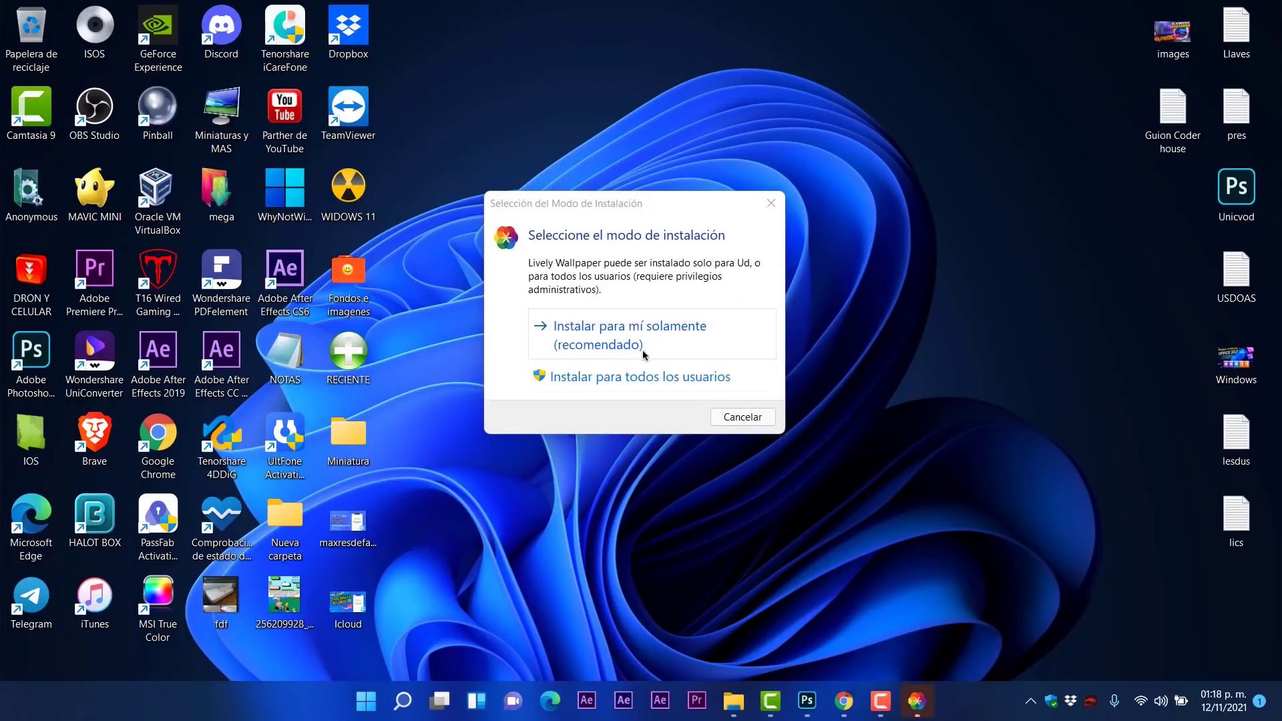
Install Lively Wallpaper for the current user only, dismissing the Visual C++ setup dialog, and finish with the program set to launch.
click(643, 354)
key(Return)
click(768, 511)
click(768, 511)
click(768, 511)
click(768, 511)
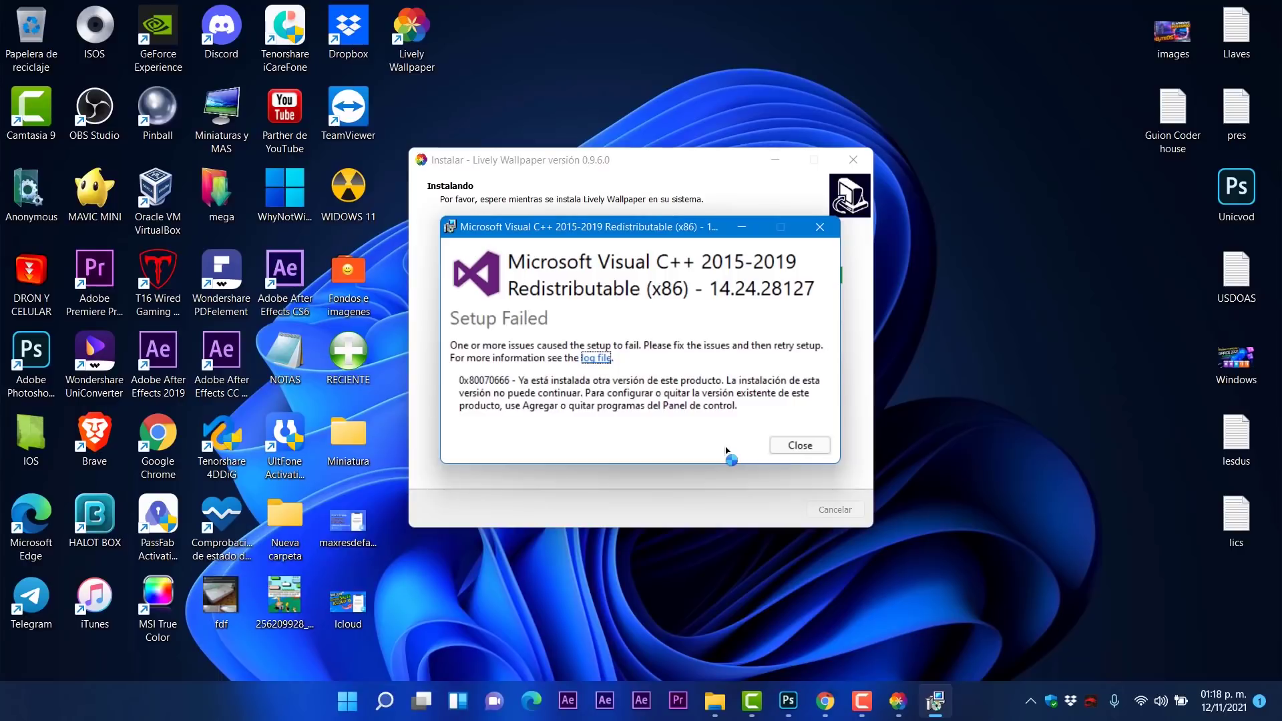
click(800, 445)
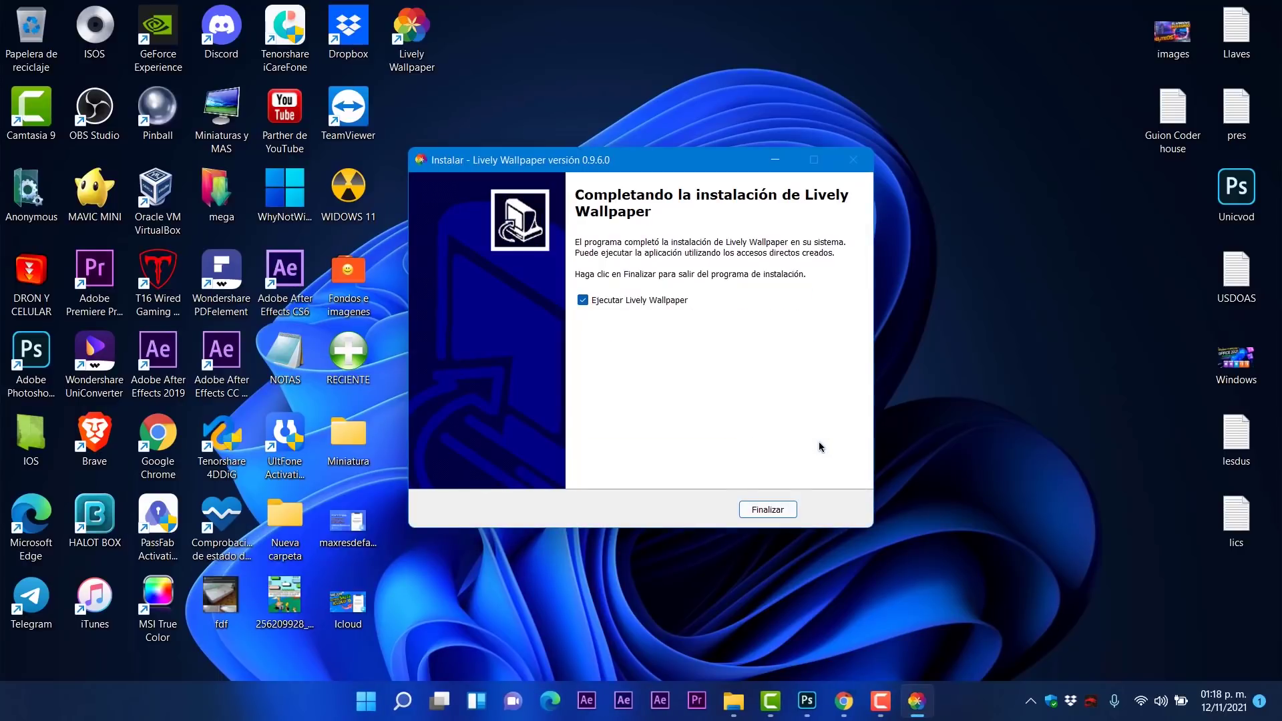
key(Return)
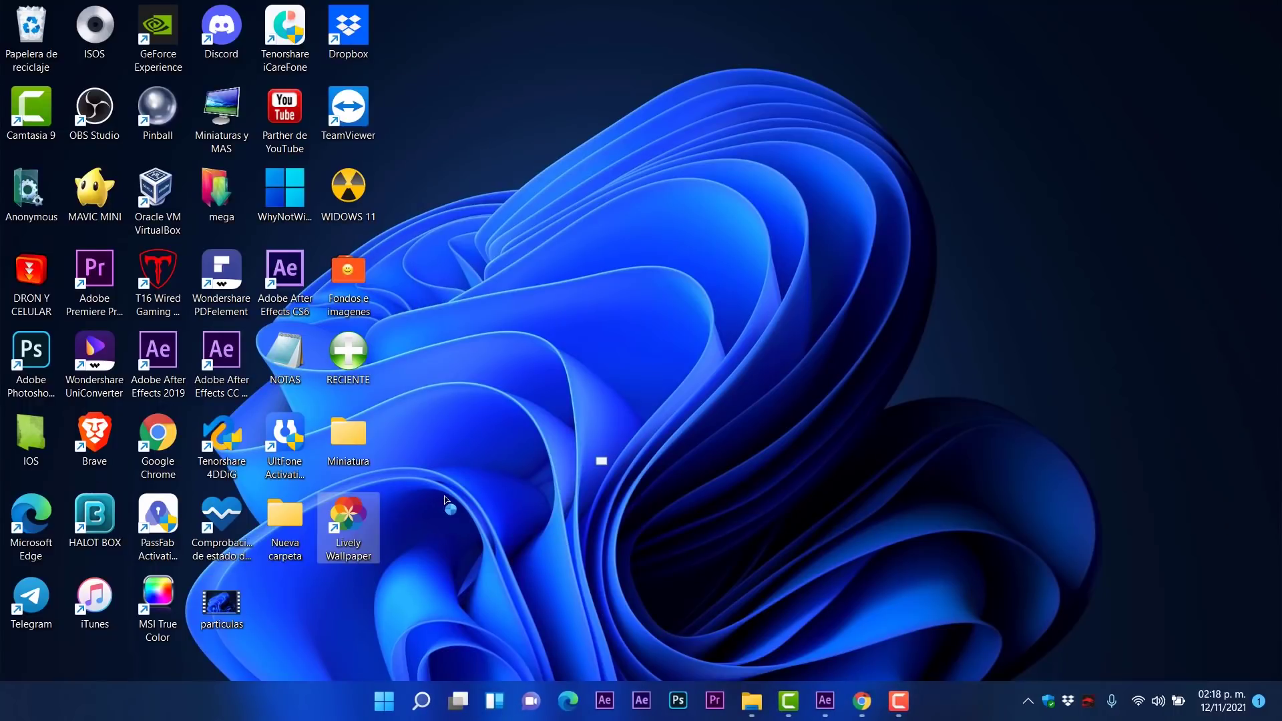
Open the Lively Wallpaper library from its background process and reposition the window on the desktop.
click(1028, 702)
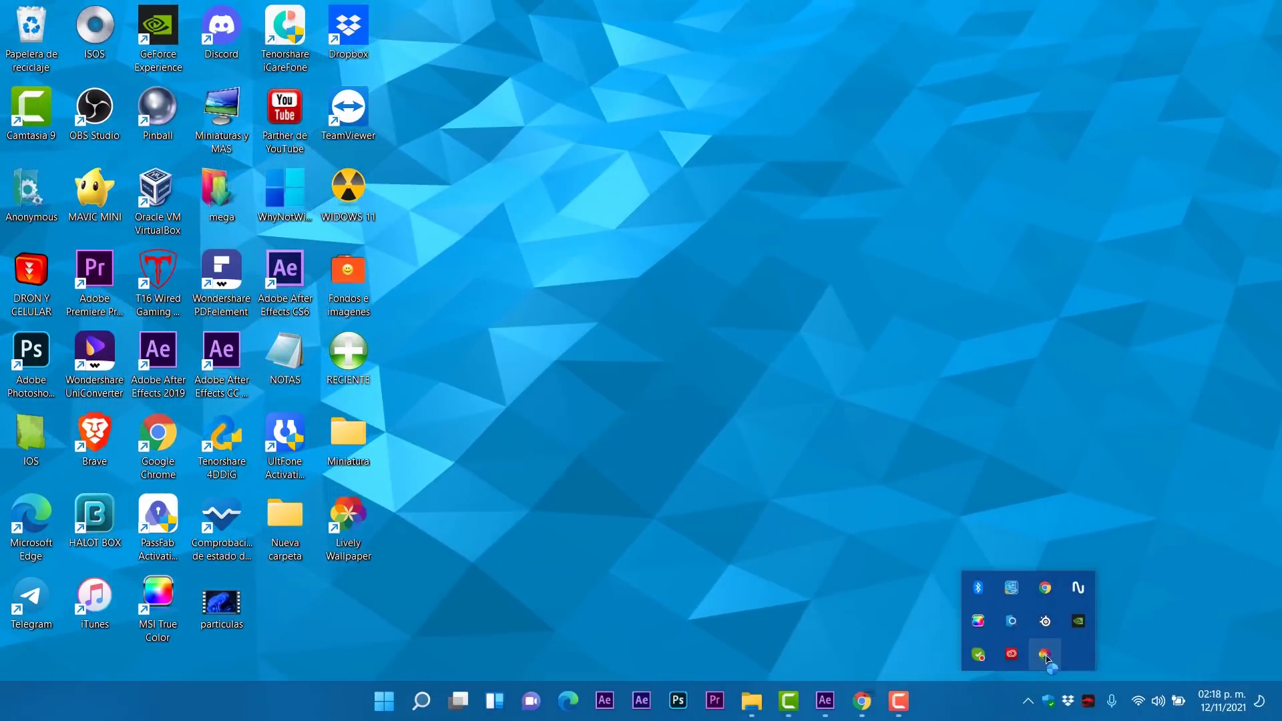
double_click(1046, 656)
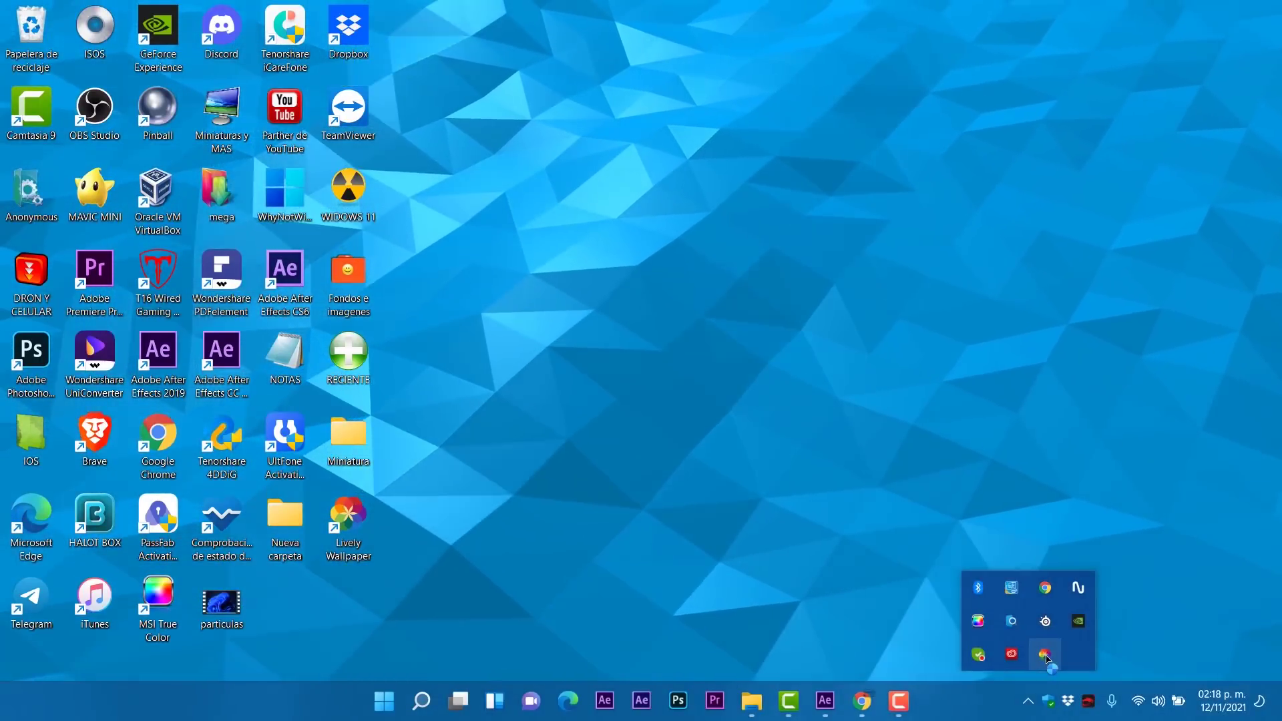
drag(613, 107, 595, 88)
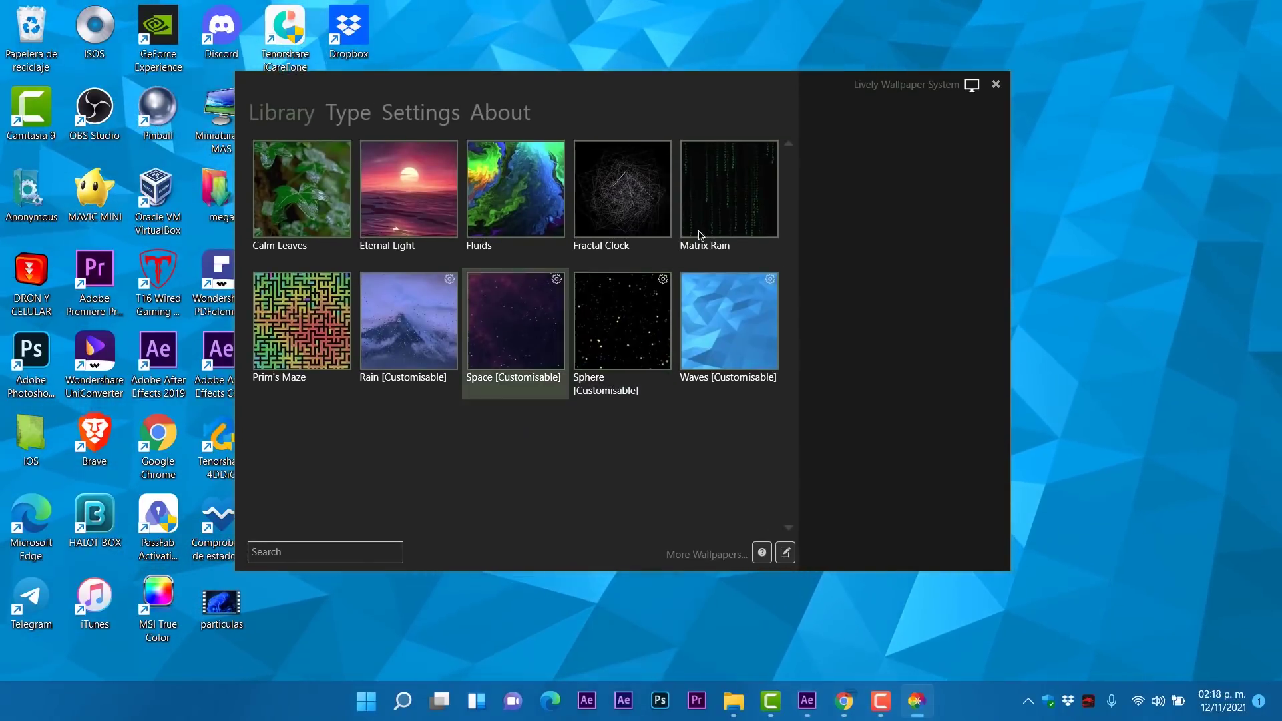
Set the Sphere [Customisable] wallpaper from the library as the desktop background.
drag(634, 92, 783, 129)
click(771, 361)
click(1001, 300)
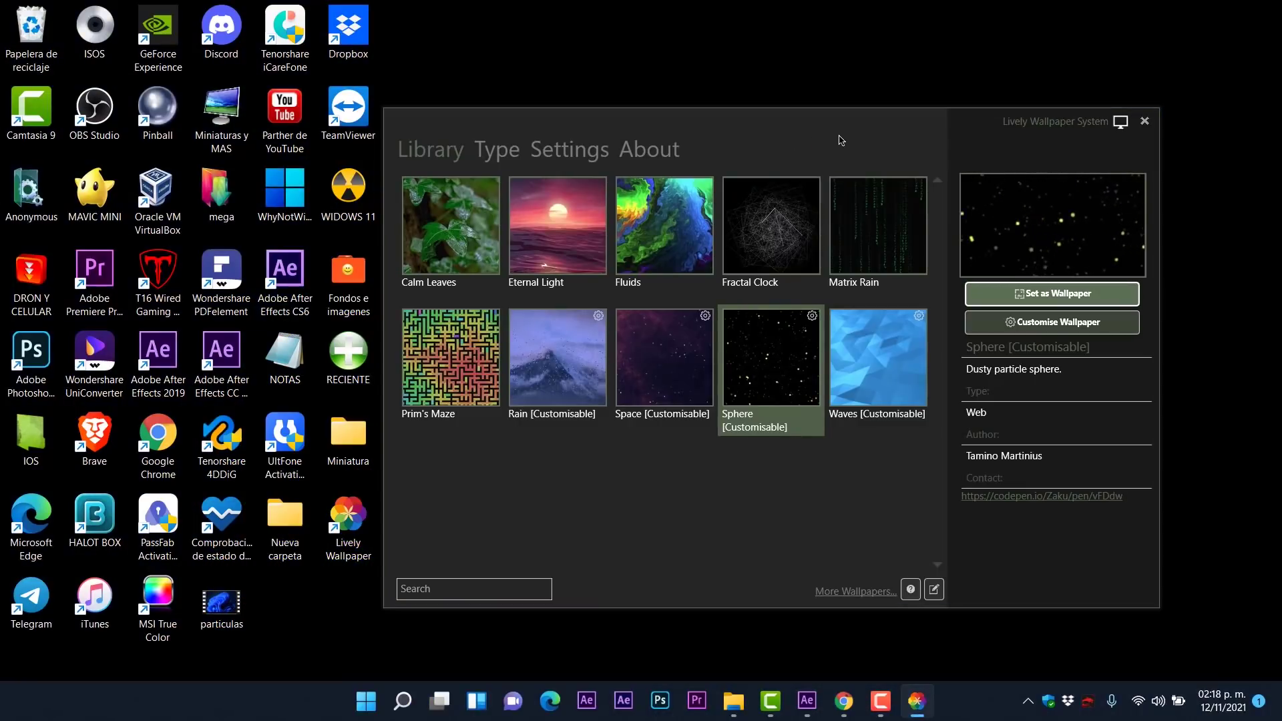
Set the Space [Customisable] wallpaper as the desktop background and move the library window aside to view it.
drag(839, 138, 907, 117)
click(688, 309)
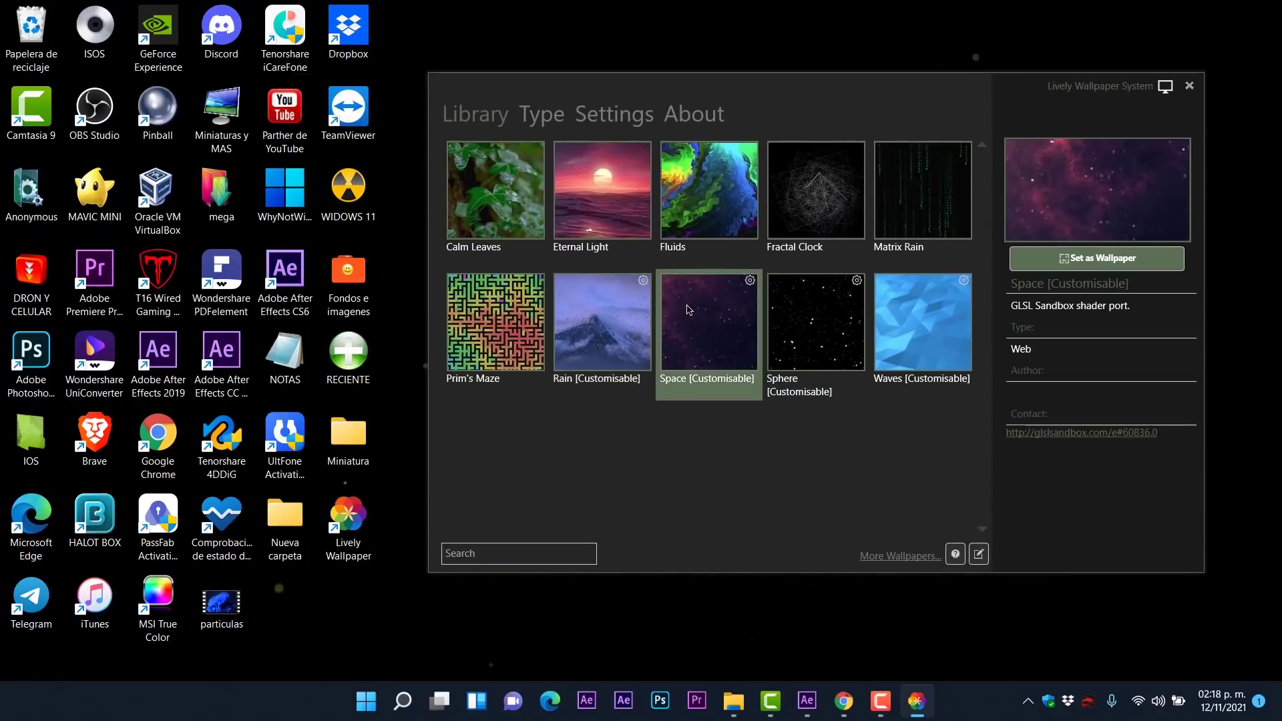
click(1064, 259)
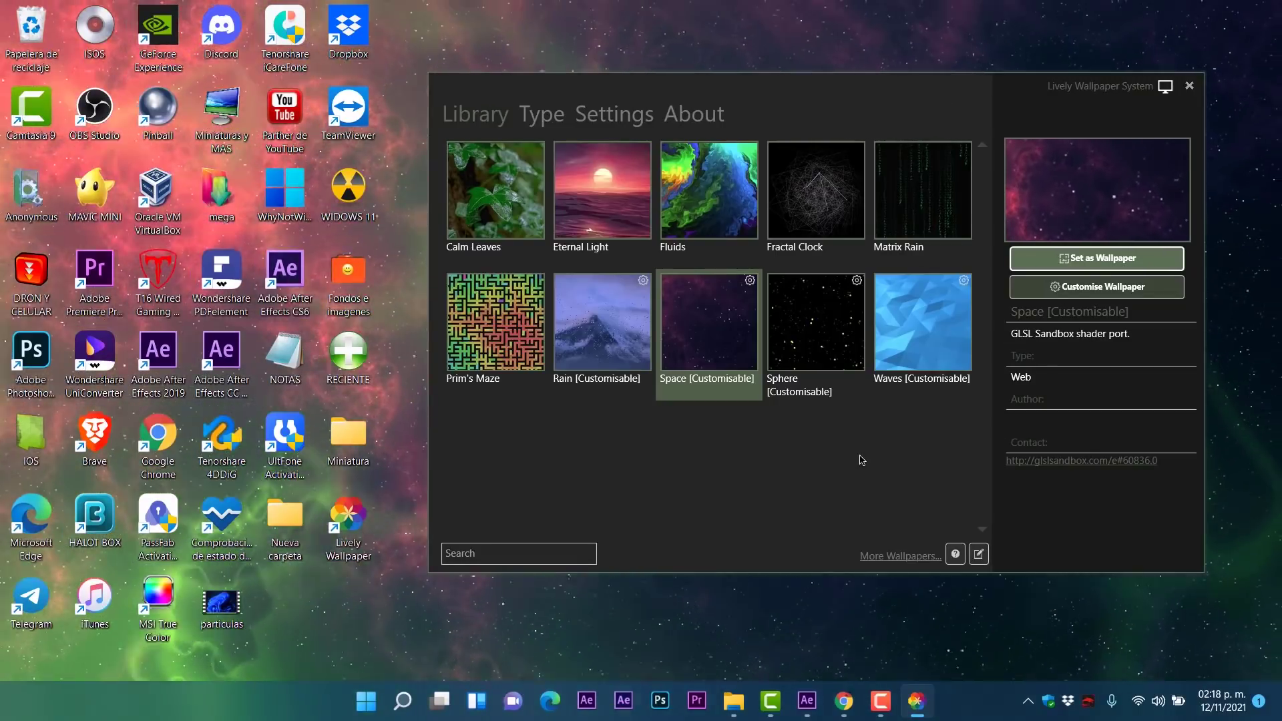
drag(990, 100, 871, 115)
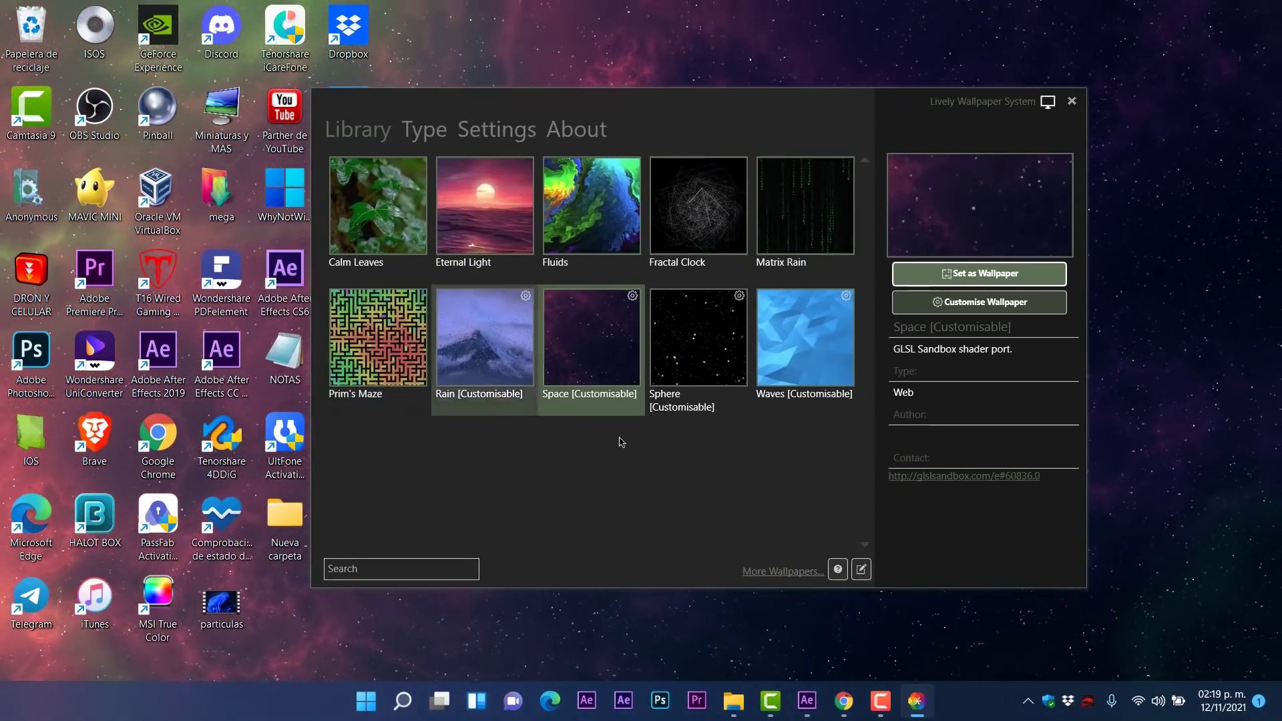
Add the rendered particulas video from the desktop to the Lively library as a wallpaper, keeping its title and the Preview Gif option.
drag(603, 108, 674, 129)
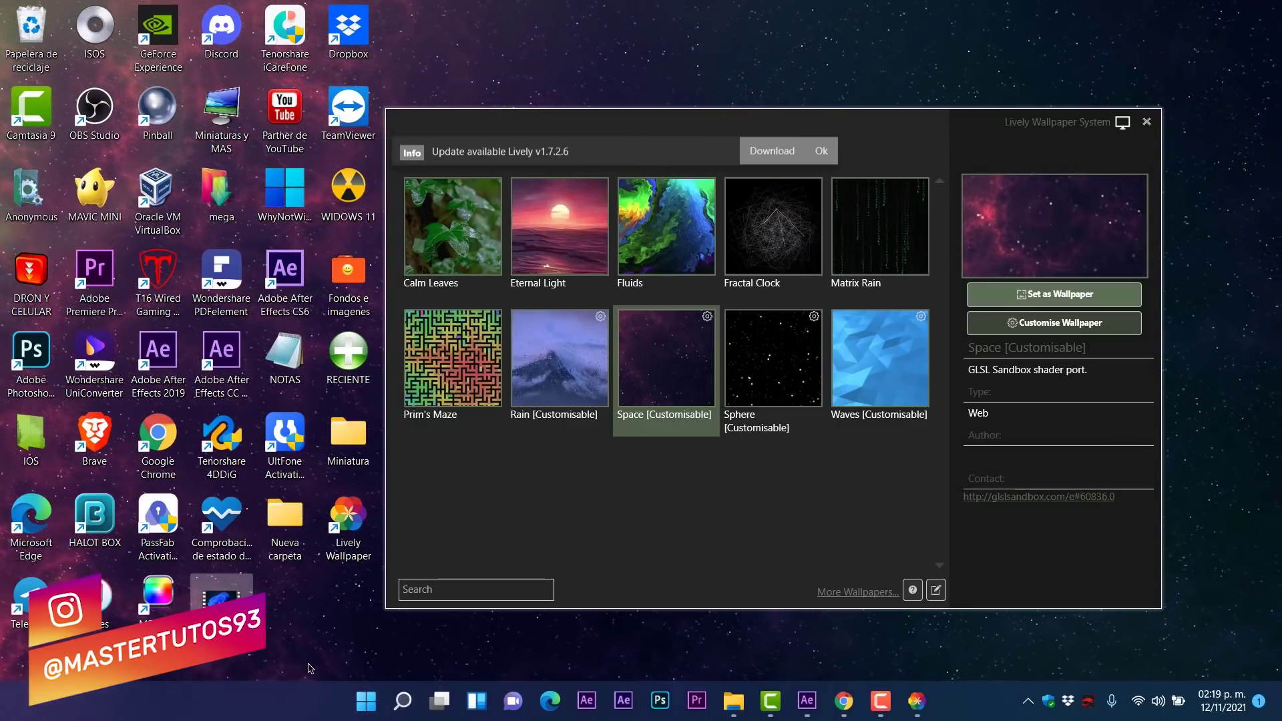
drag(235, 628, 487, 466)
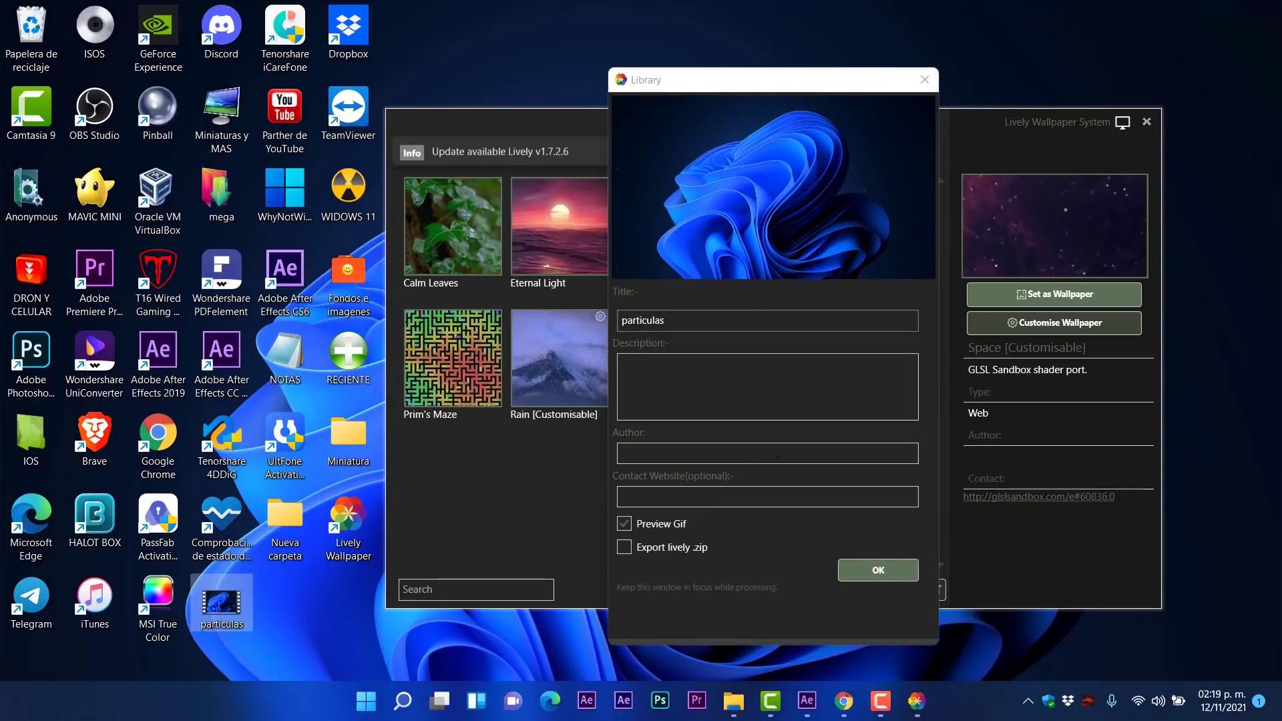
click(869, 571)
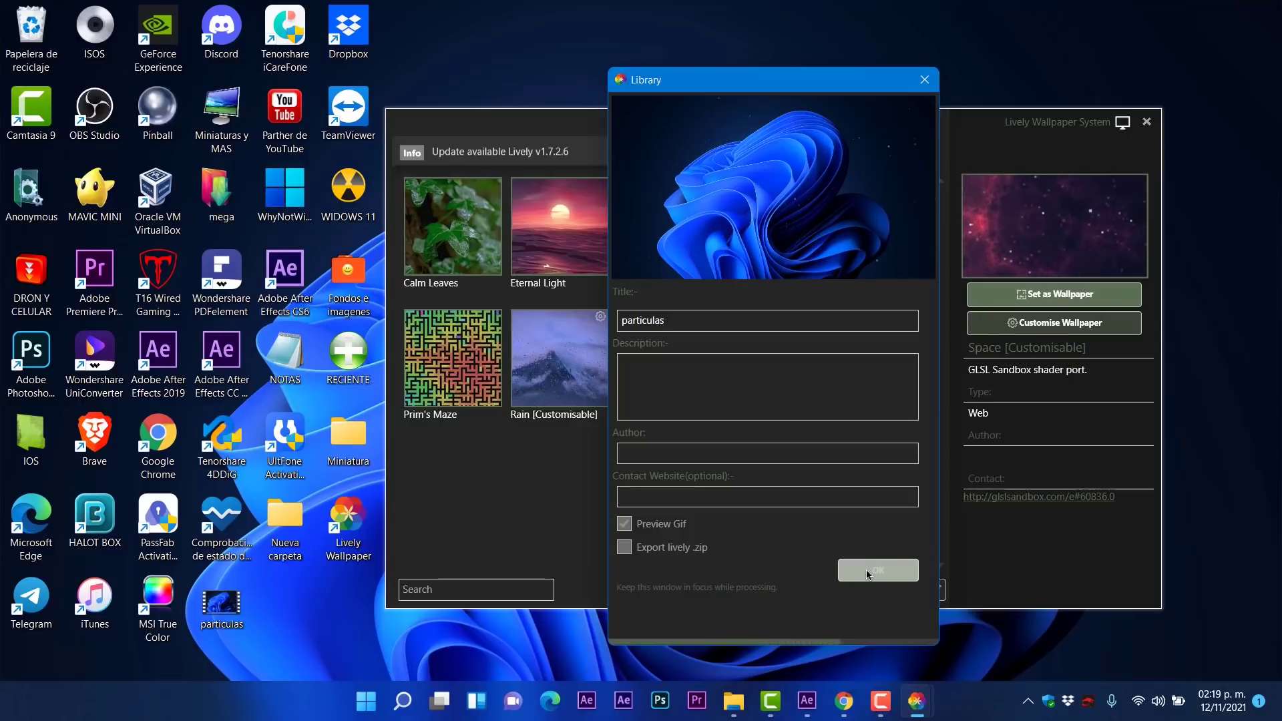
click(269, 561)
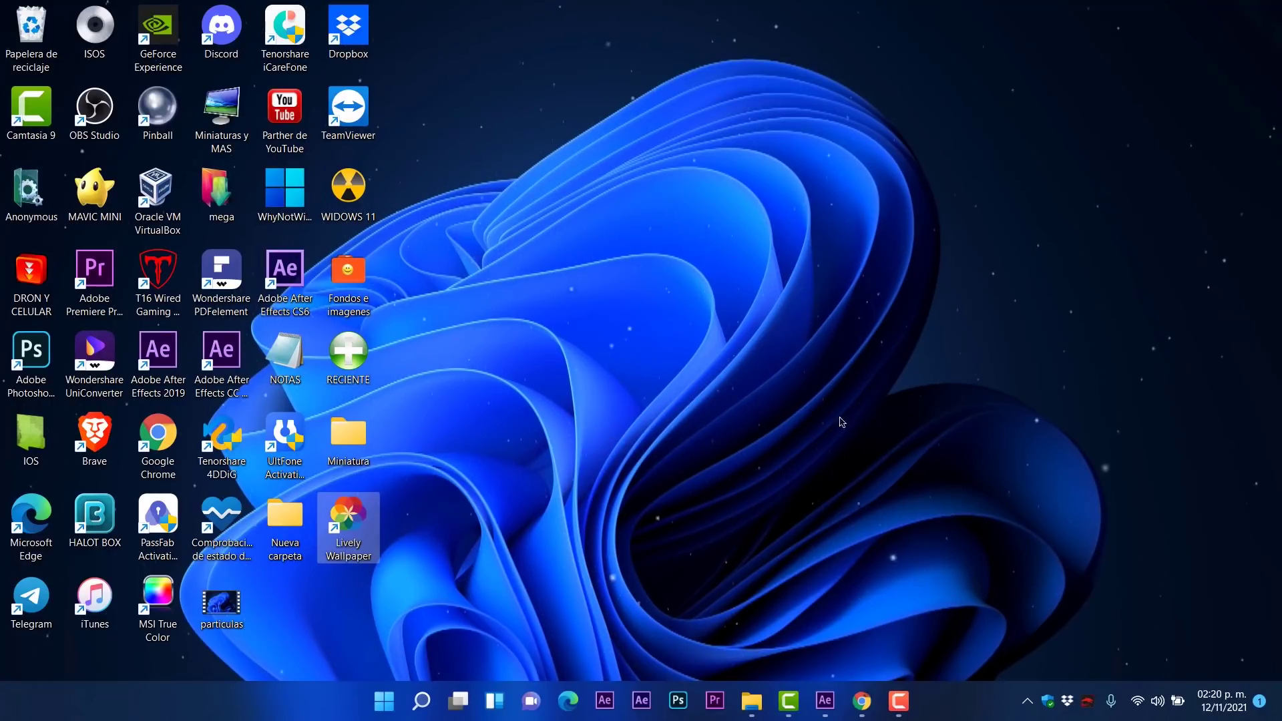
Reopen the Lively Wallpaper library to view the available wallpapers, and close it.
click(227, 604)
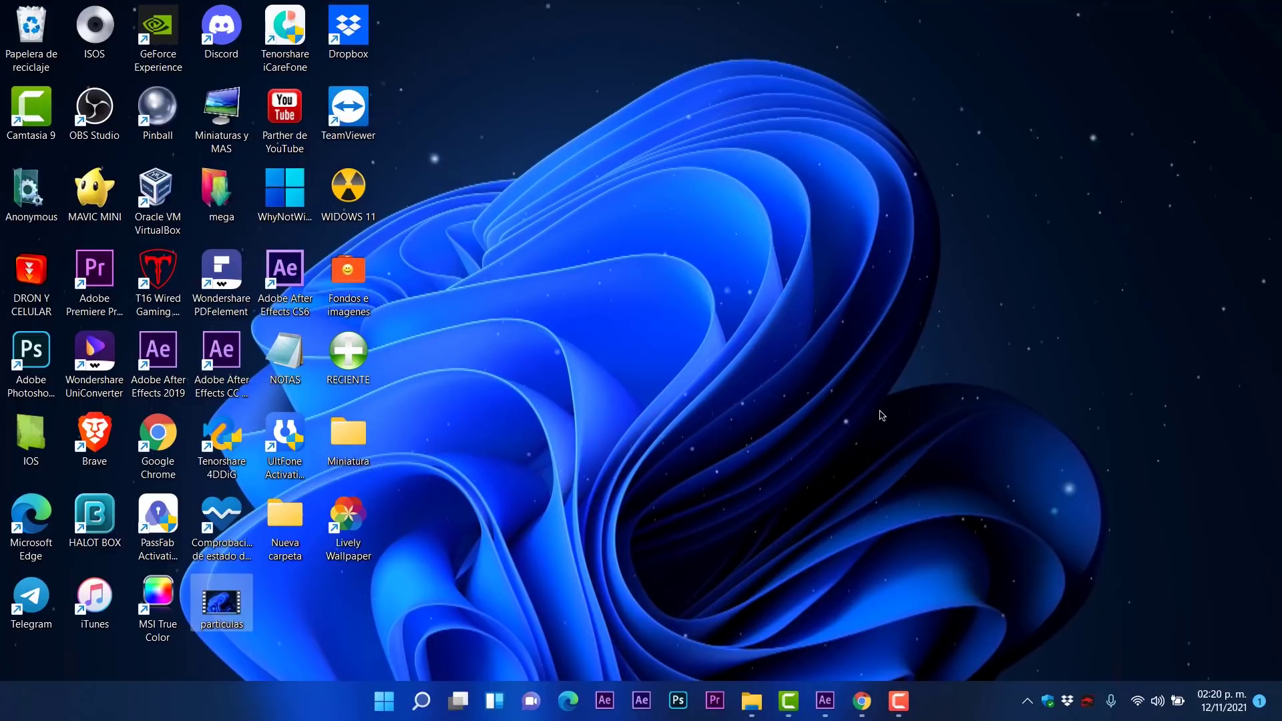
click(1027, 700)
click(1045, 655)
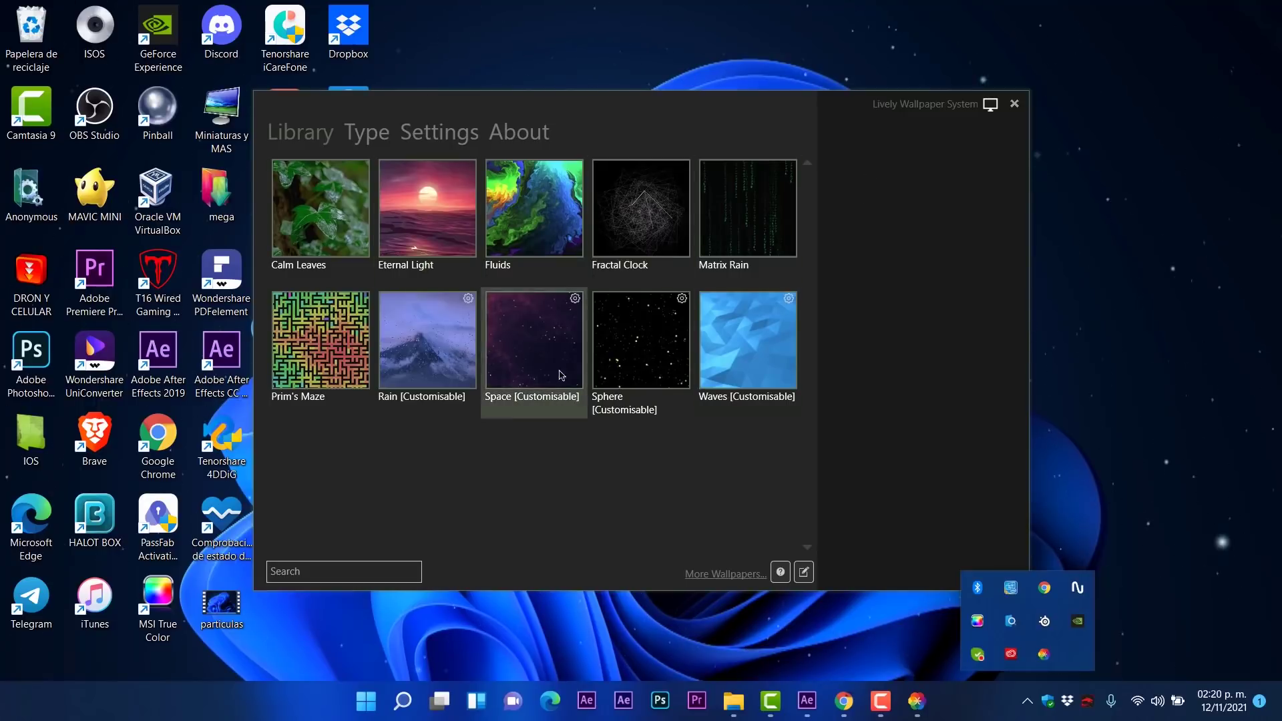
click(1015, 104)
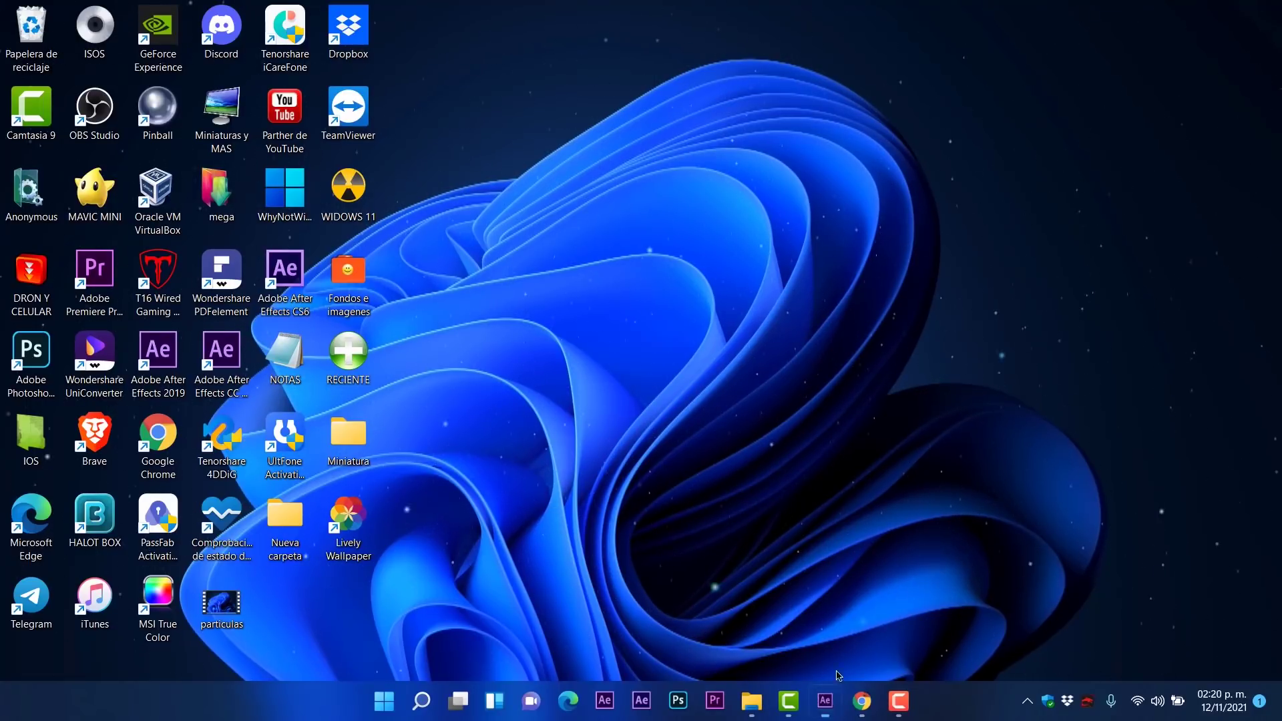
Switch to After Effects to view the Particu composition, dismiss the Lively update notification, and minimize the program.
click(825, 700)
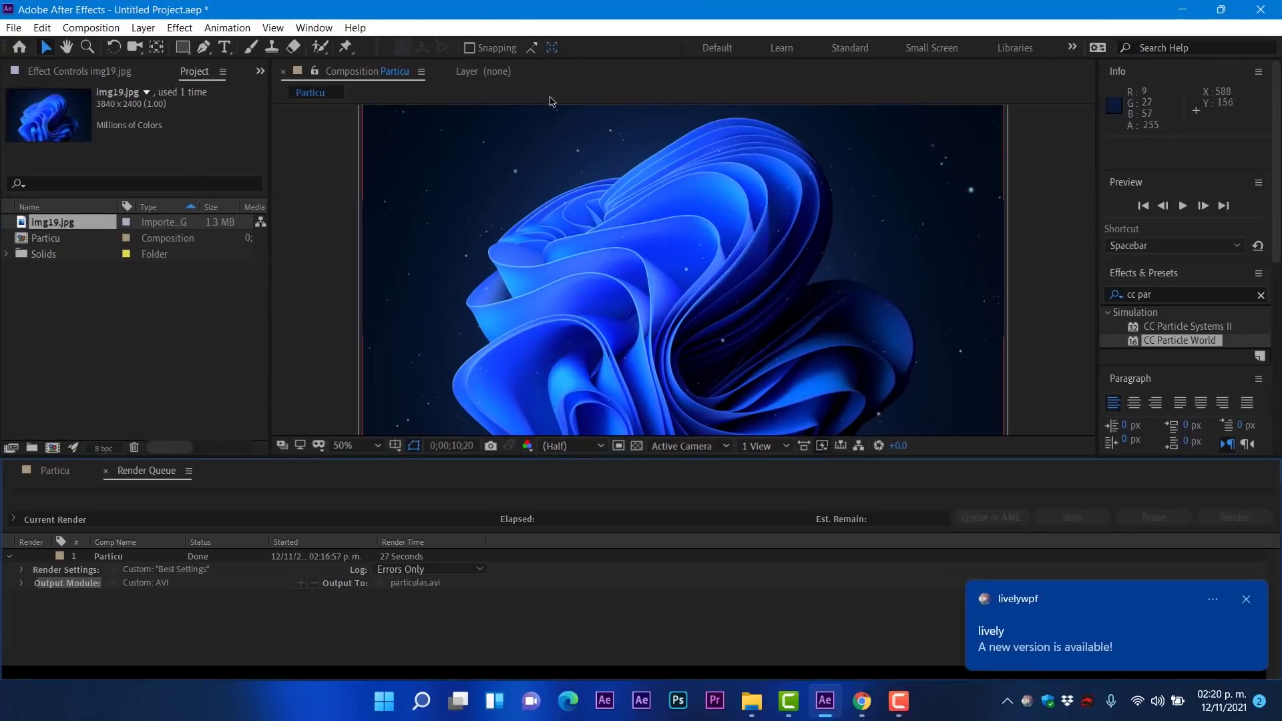
click(1248, 600)
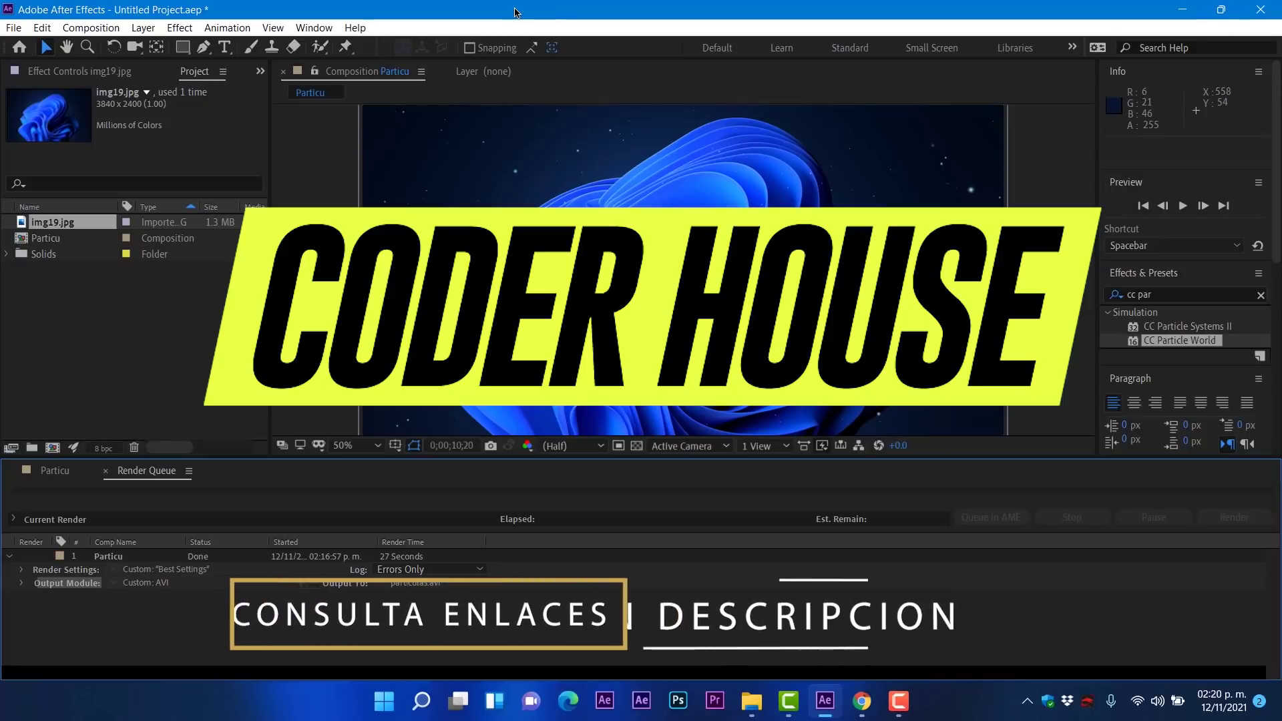
double_click(528, 12)
mouse_move(532, 13)
mouse_down()
mouse_move(548, 16)
mouse_move(541, 39)
mouse_move(555, 1)
mouse_up()
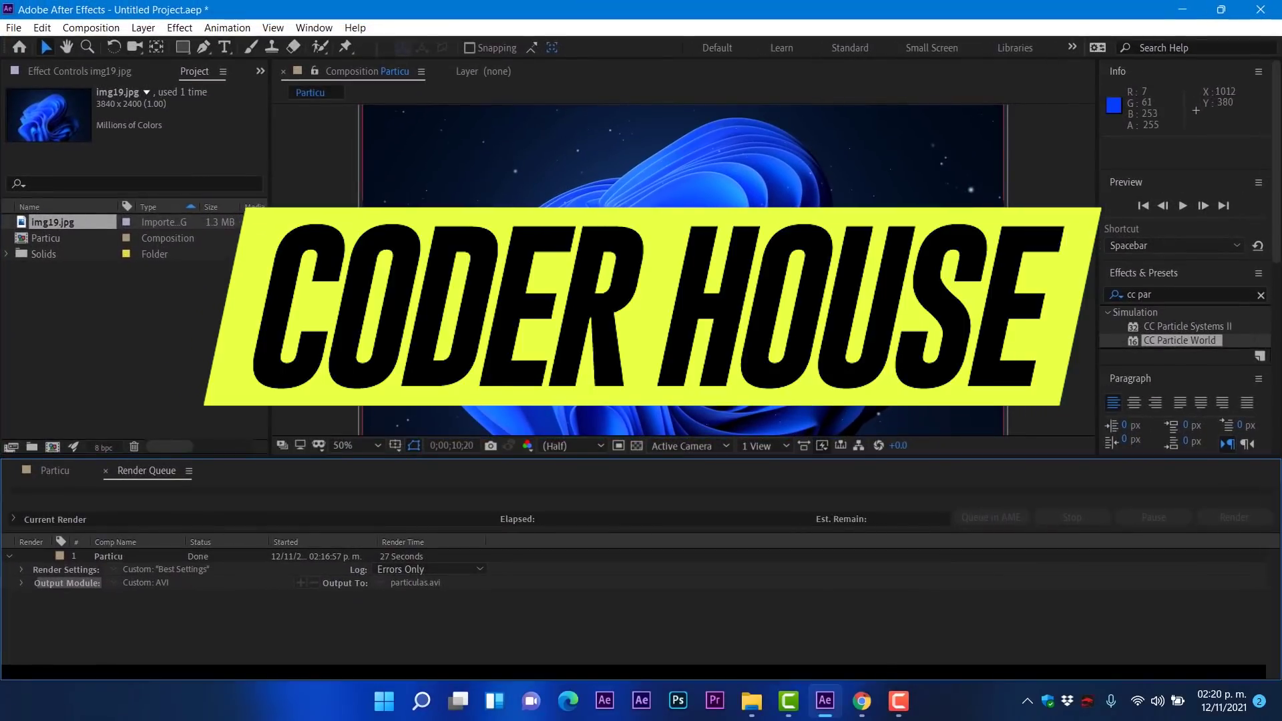
click(1188, 9)
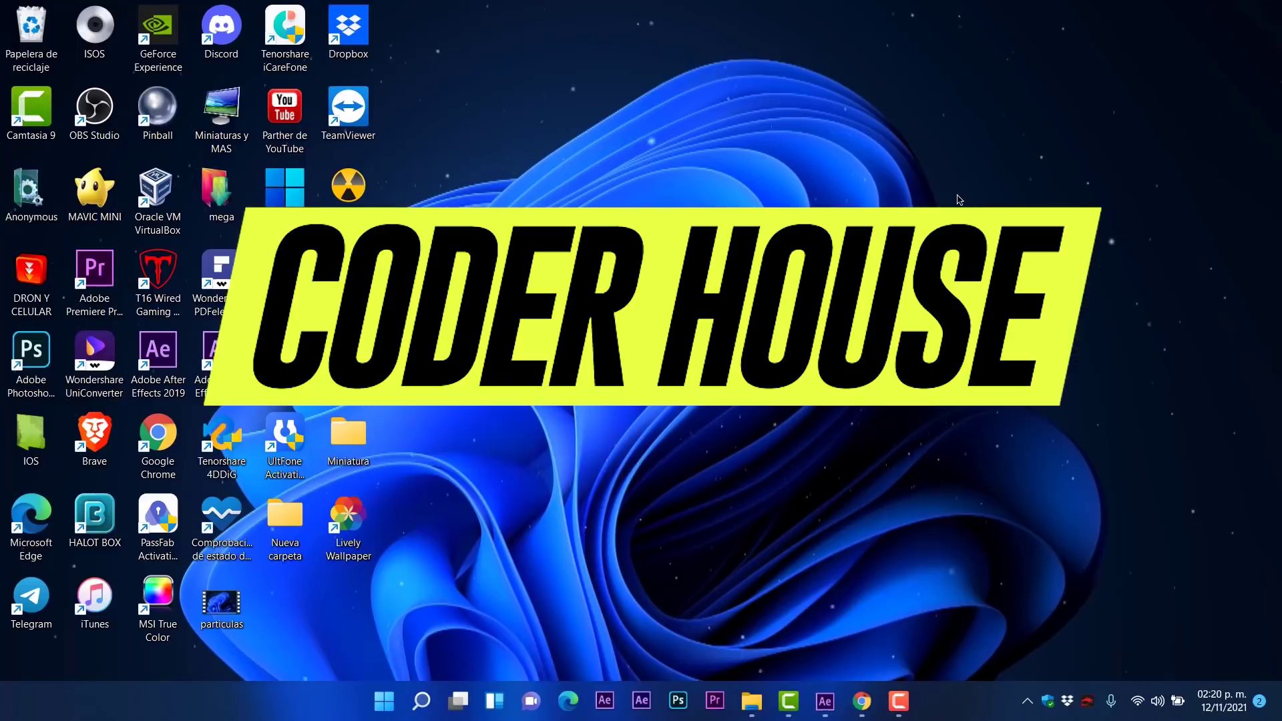